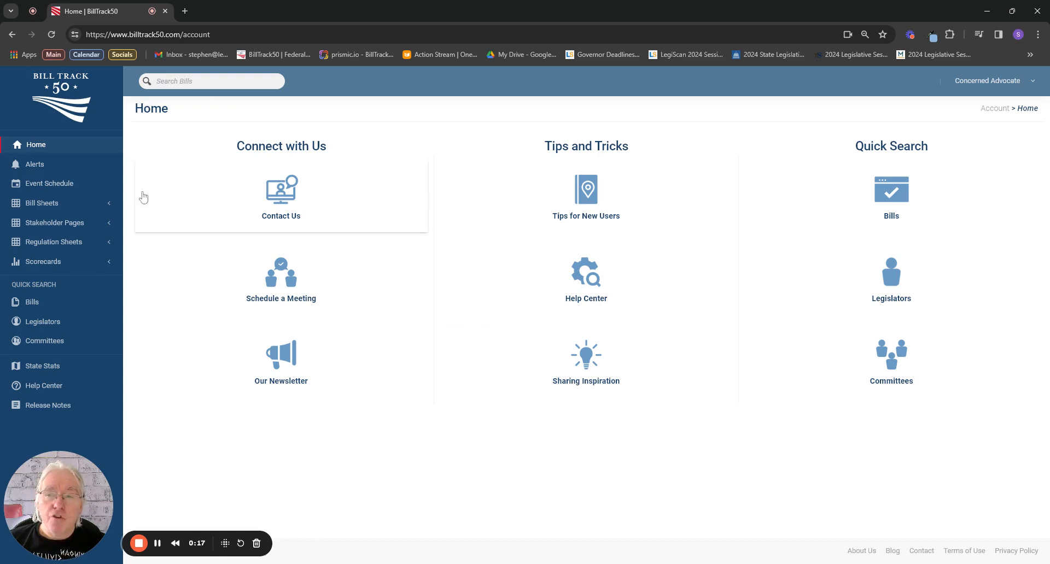
Create a new bill sheet named "Marijuana" with the type Bill Query.
{"action": "left_click", "coordinate": [51, 205]}
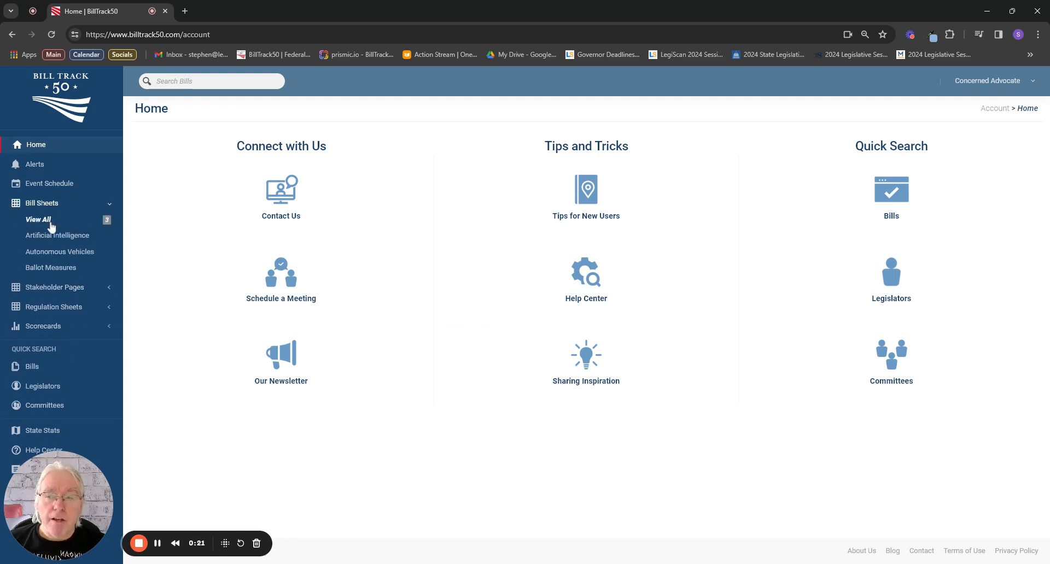
{"action": "left_click", "coordinate": [51, 222]}
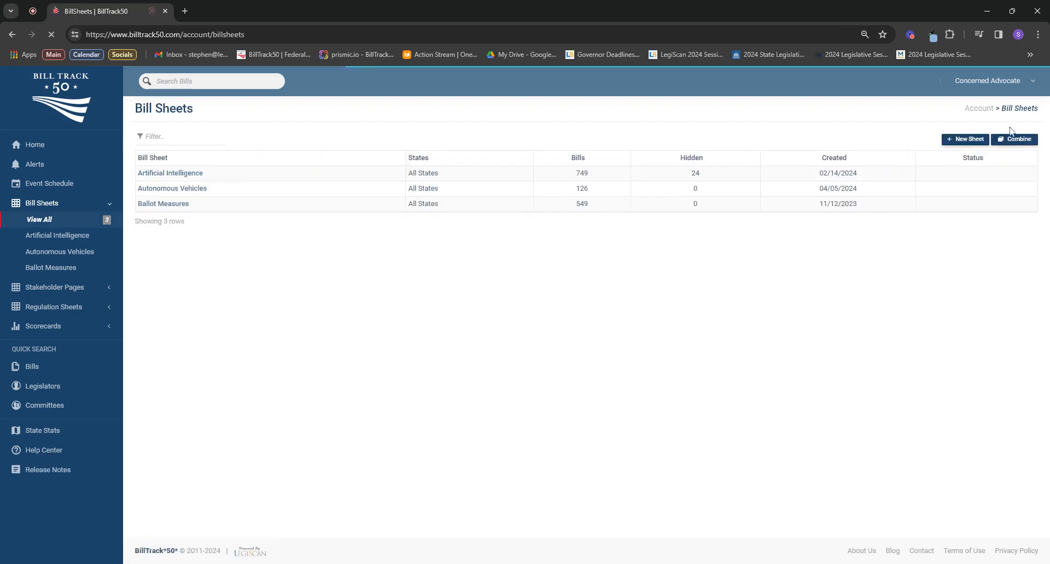
{"action": "left_click", "coordinate": [962, 140]}
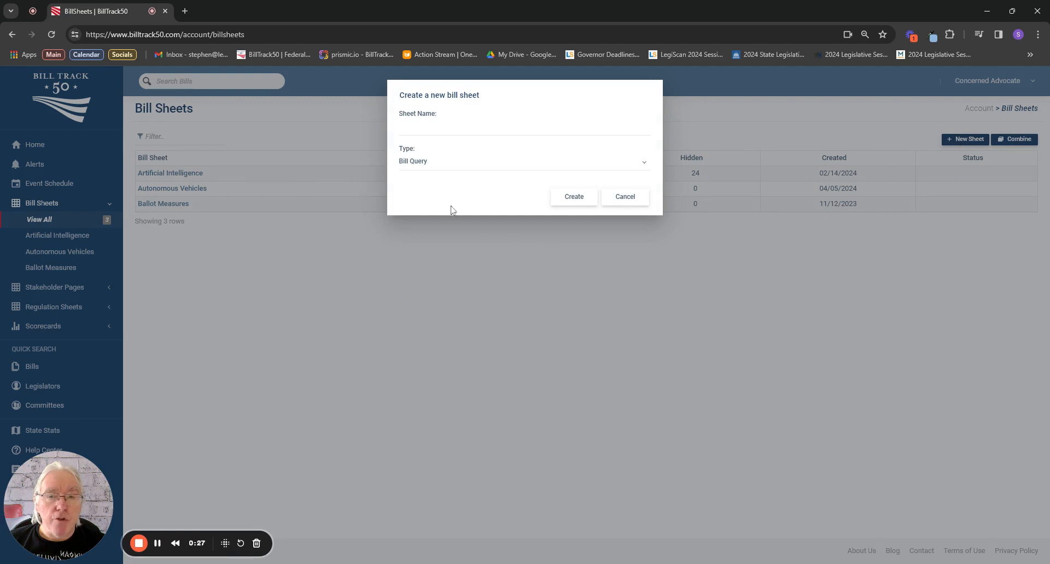
{"action": "left_click", "coordinate": [433, 128]}
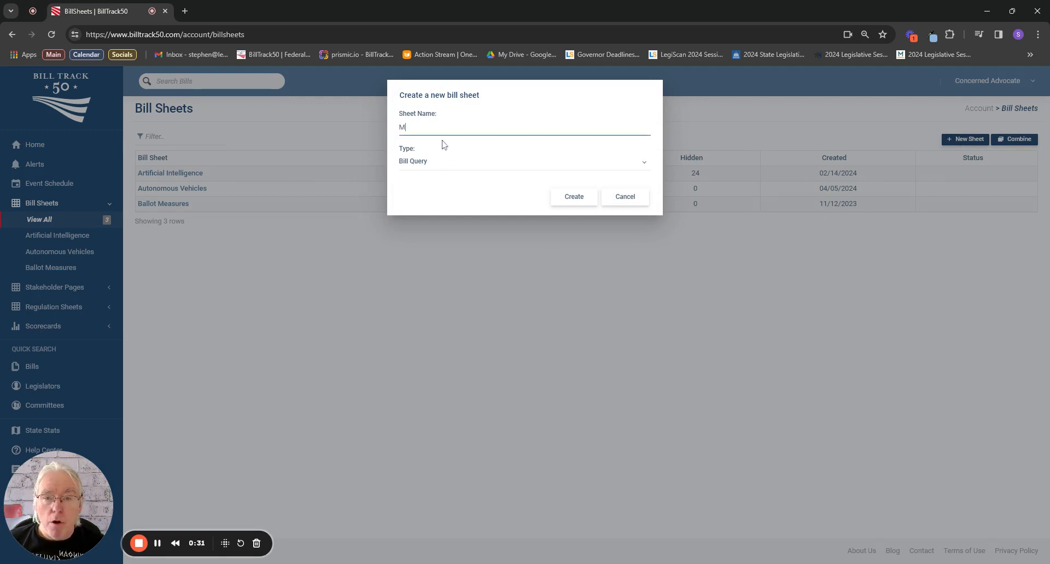
{"action": "type", "text": "M"}
{"action": "left_click", "coordinate": [449, 159]}
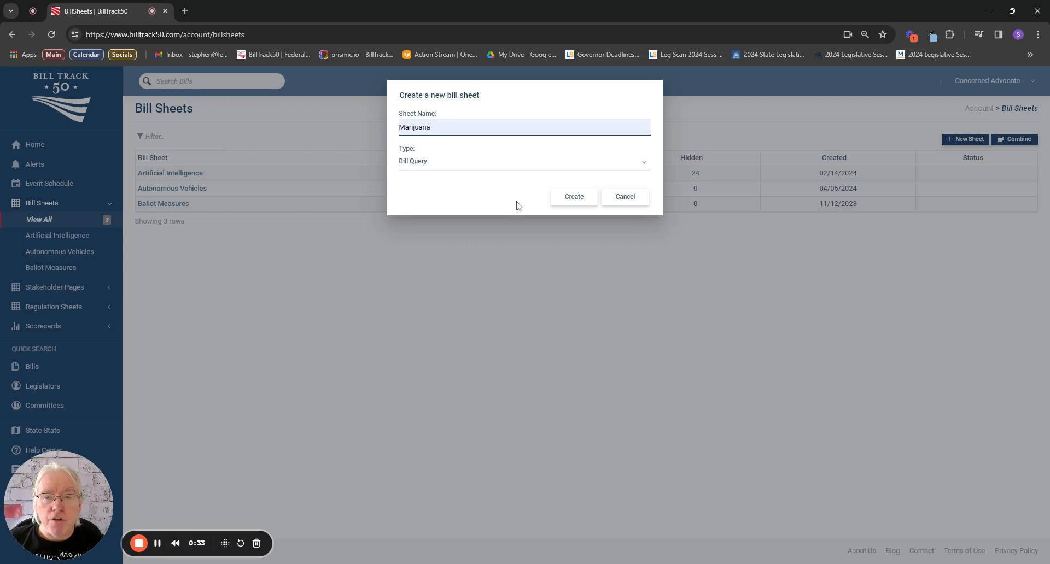
{"action": "left_click", "coordinate": [571, 200]}
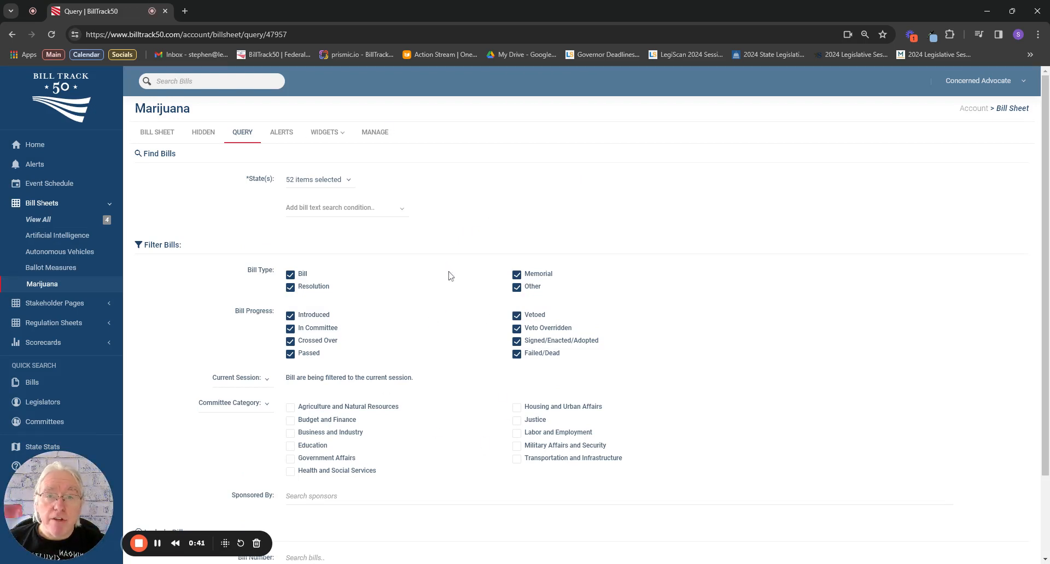
Examine the query form's options and the full list of states included in the search.
{"action": "scroll", "coordinate": [356, 330], "scroll_direction": "down", "scroll_amount": 3}
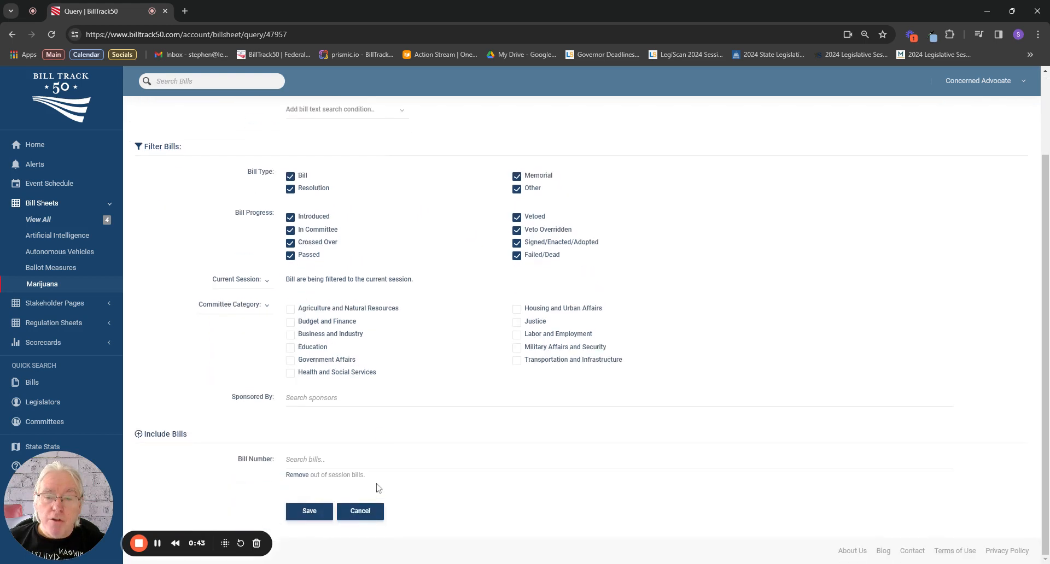
{"action": "scroll", "coordinate": [390, 275], "scroll_direction": "up", "scroll_amount": 3}
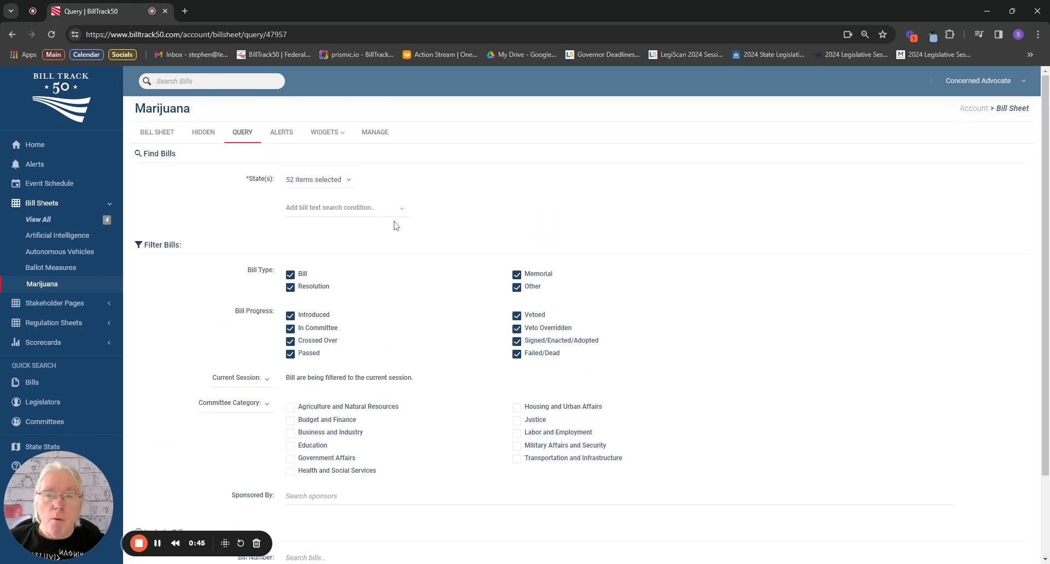
{"action": "left_click", "coordinate": [349, 180]}
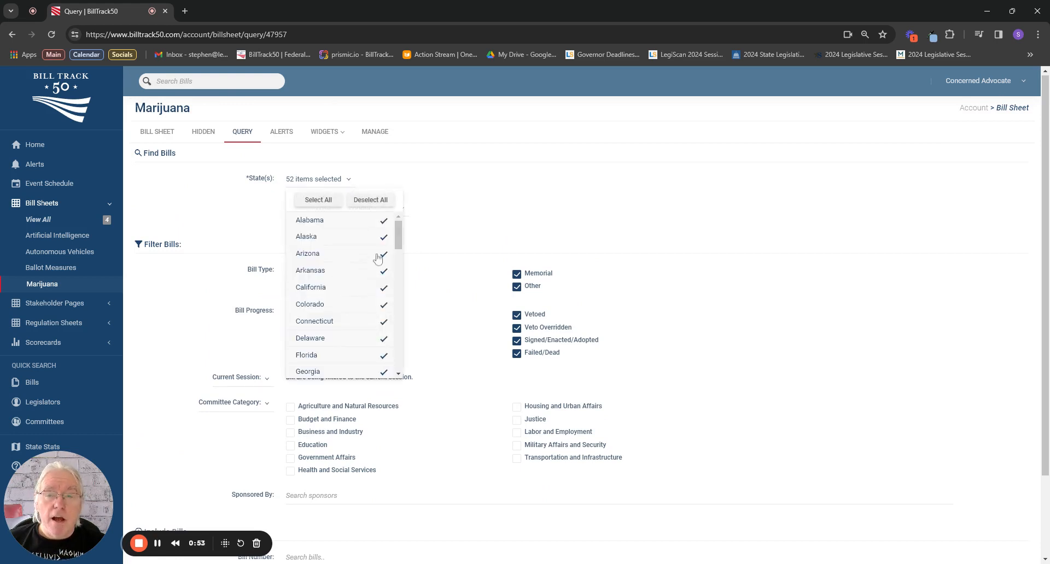
{"action": "left_click_drag", "start_coordinate": [398, 236], "coordinate": [405, 358]}
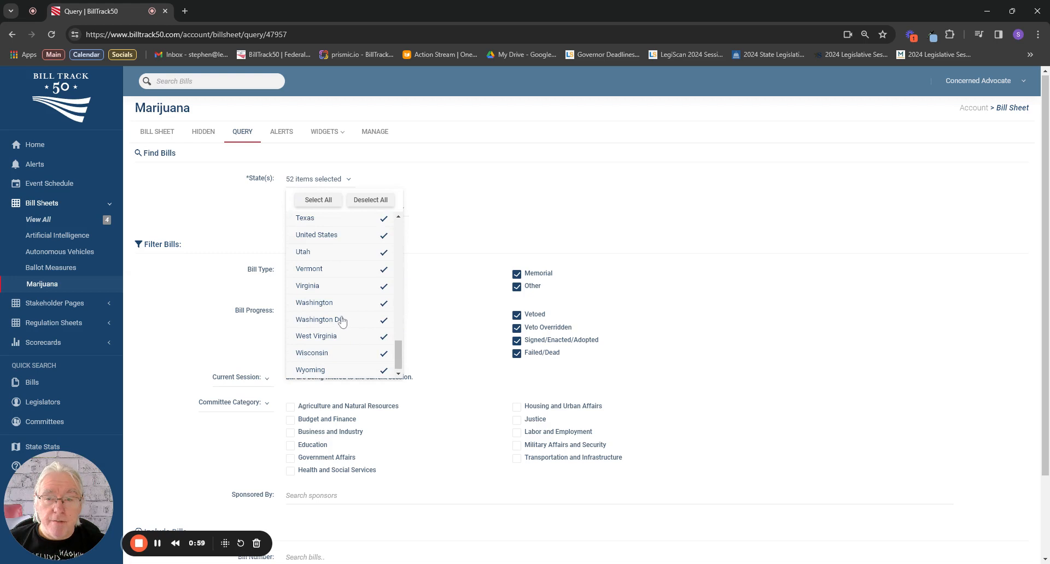
{"action": "left_click", "coordinate": [450, 214]}
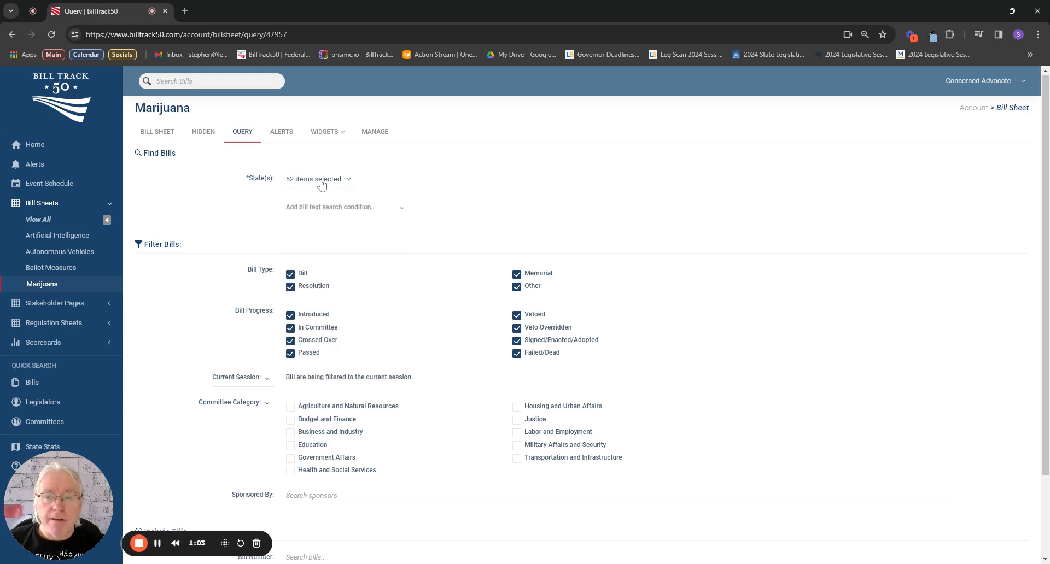
Add a condition that the bill text must contain any of "marijuana marihuana cannabis" and save the query.
{"action": "left_click", "coordinate": [332, 210]}
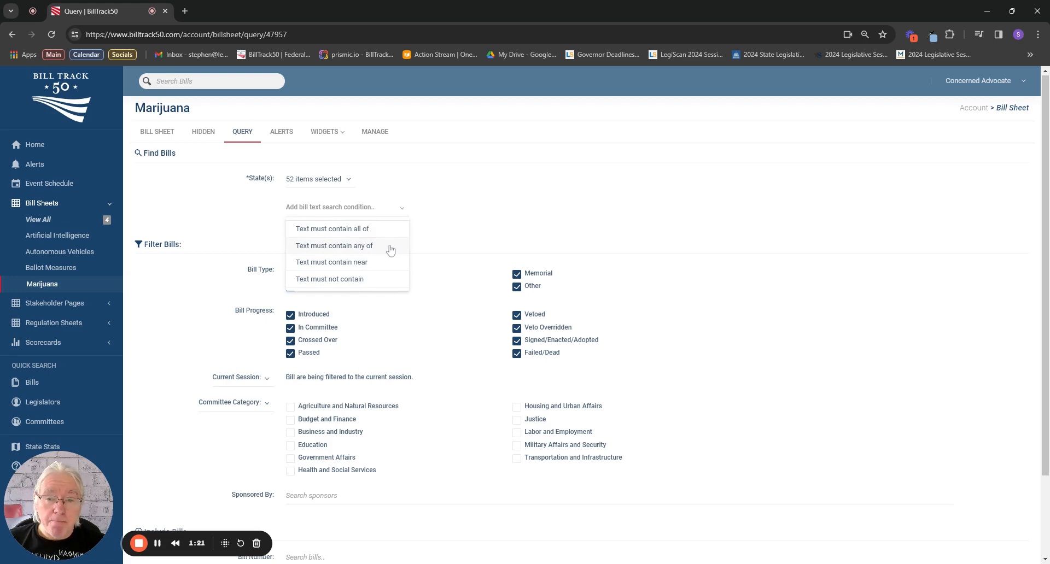
{"action": "left_click", "coordinate": [355, 247]}
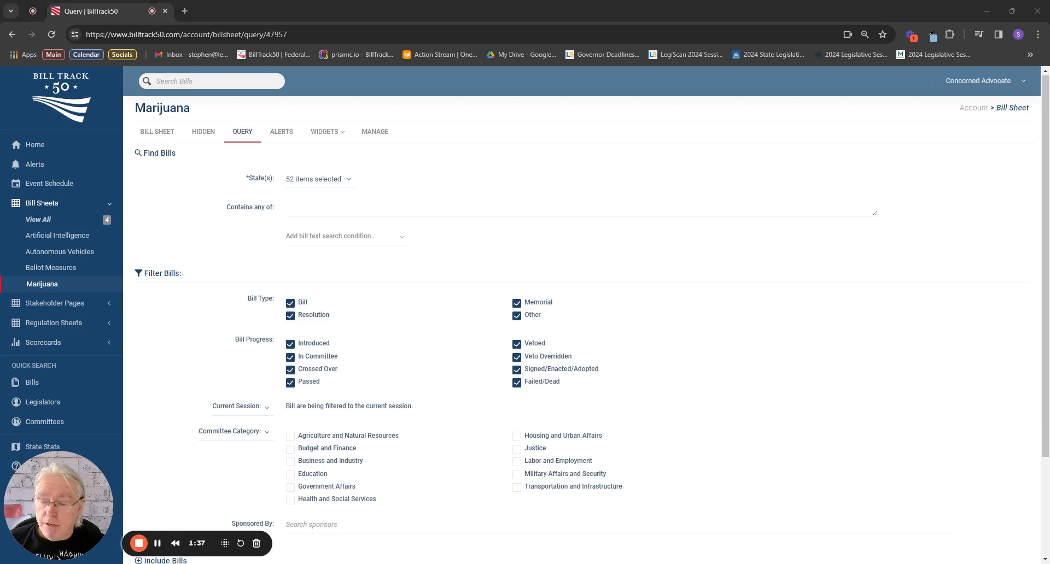
{"action": "left_click", "coordinate": [317, 212]}
{"action": "type", "text": "marijuana marihuana cannabis"}
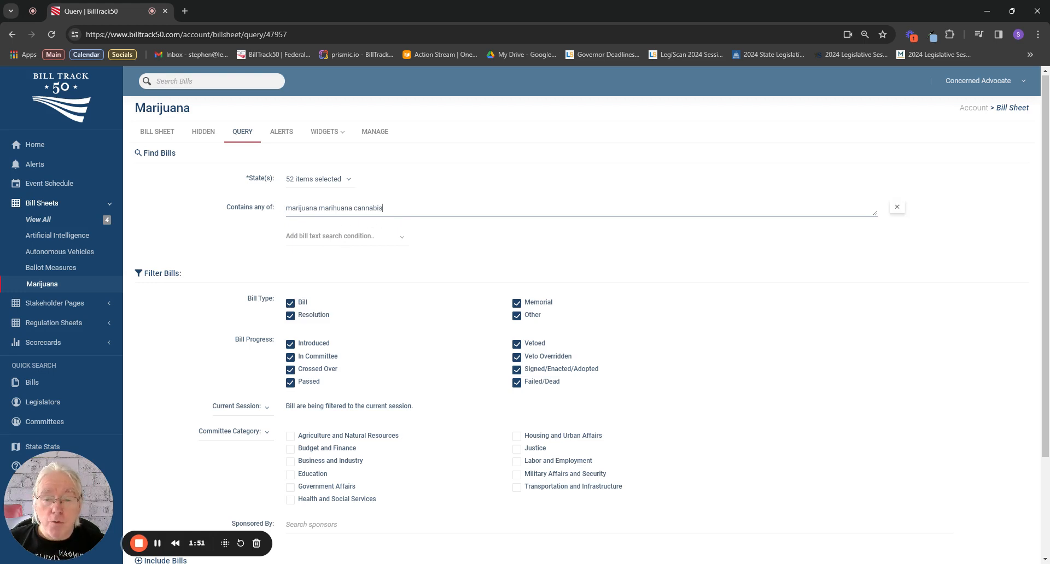
{"action": "scroll", "coordinate": [395, 259], "scroll_direction": "down", "scroll_amount": 3}
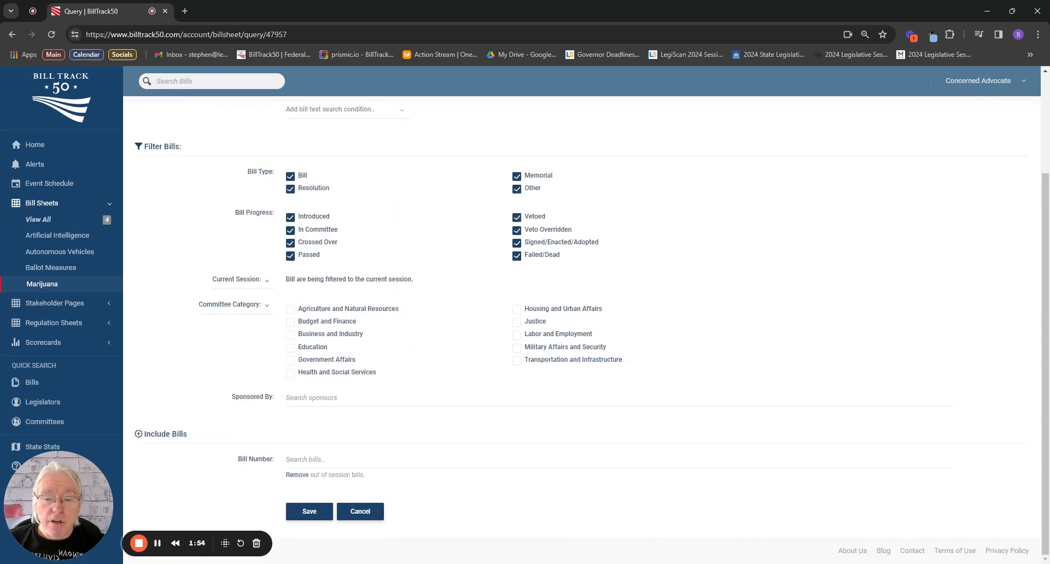
{"action": "left_click", "coordinate": [318, 511]}
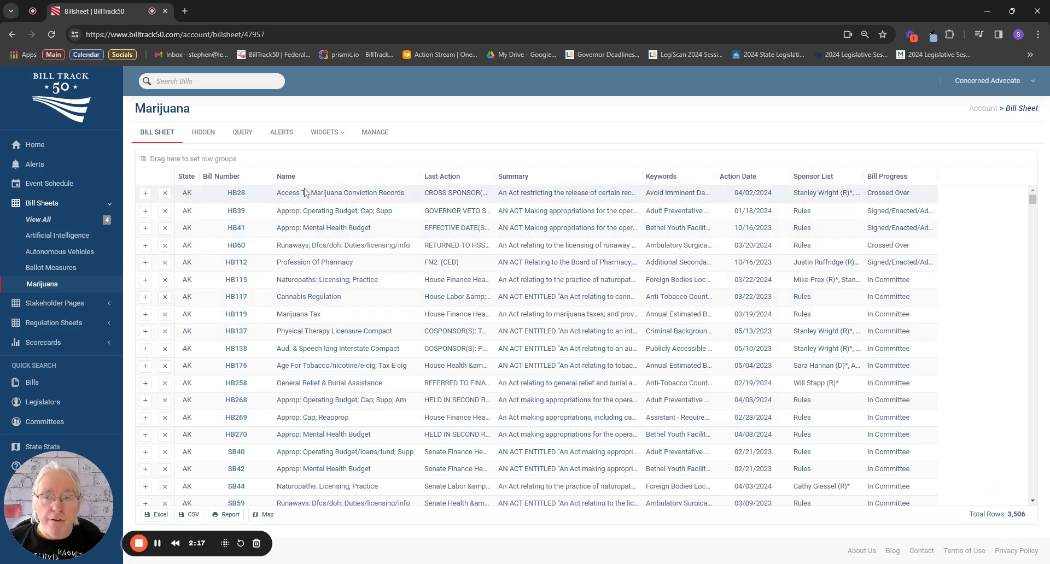
Add a second "any of" text condition with "license registration dispens*" to the sheet's query, save it and look over the resulting bills.
{"action": "left_click", "coordinate": [247, 140]}
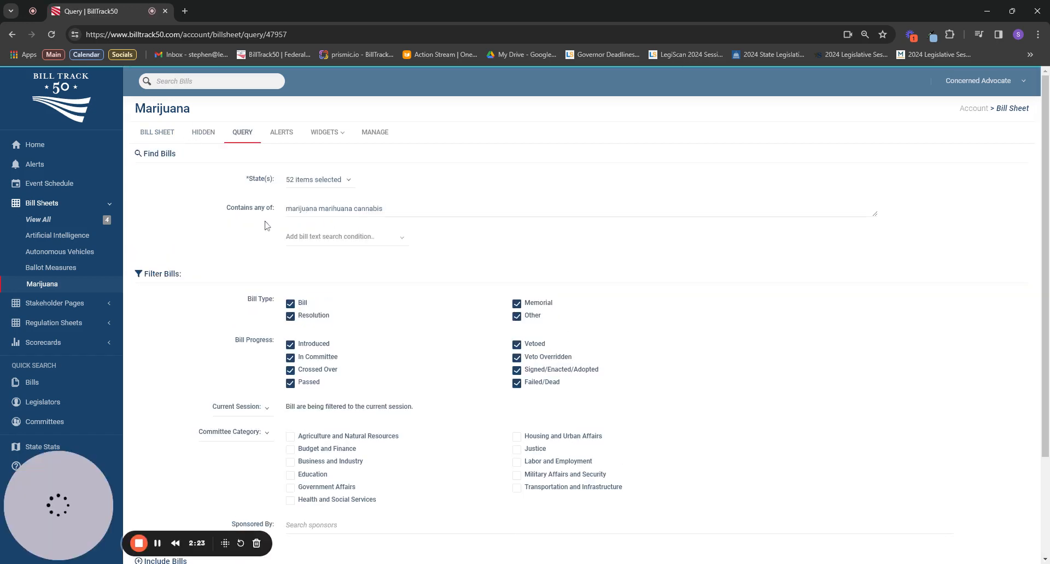
{"action": "left_click", "coordinate": [343, 236]}
{"action": "left_click", "coordinate": [350, 282]}
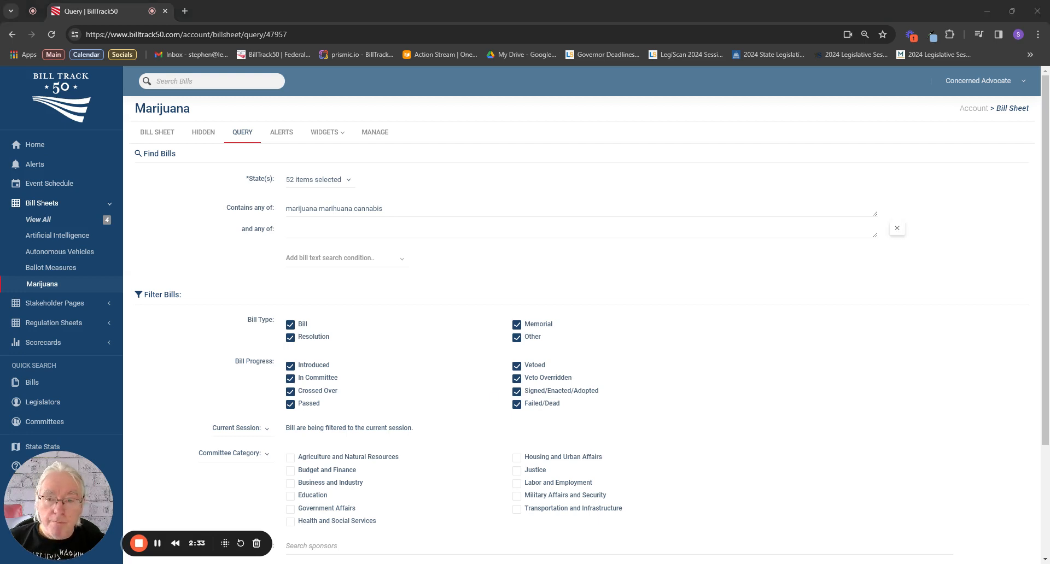
{"action": "left_click", "coordinate": [333, 230]}
{"action": "left_click", "coordinate": [336, 293]}
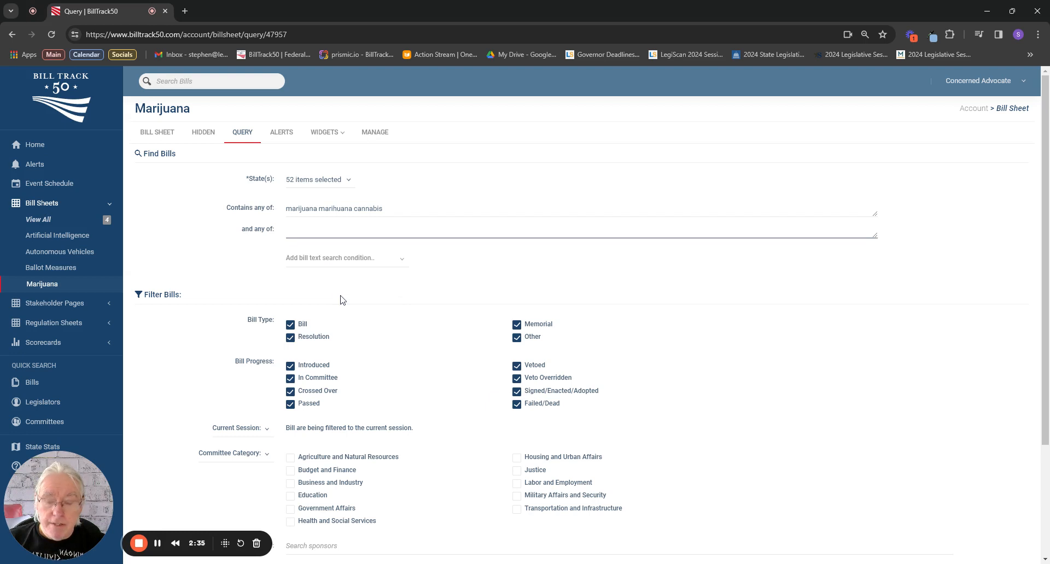
{"action": "key", "text": "ctrl+v"}
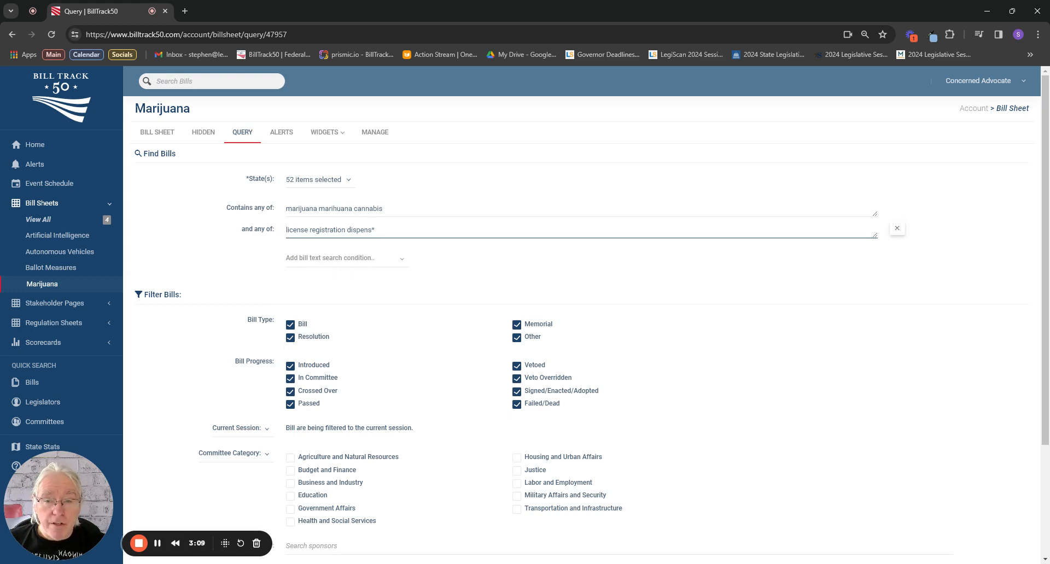
{"action": "scroll", "coordinate": [369, 368], "scroll_direction": "down", "scroll_amount": 3}
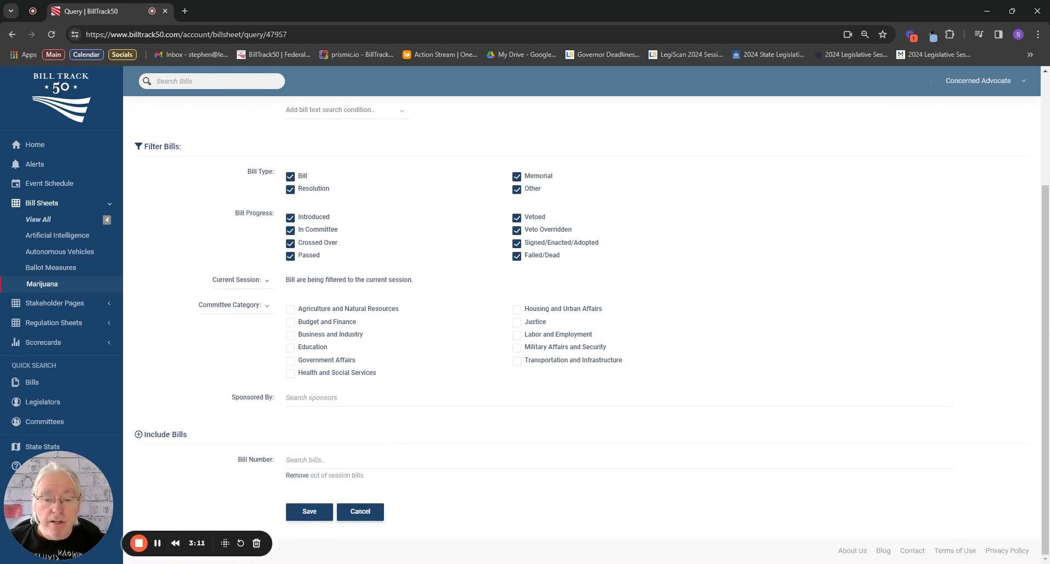
{"action": "left_click", "coordinate": [308, 514]}
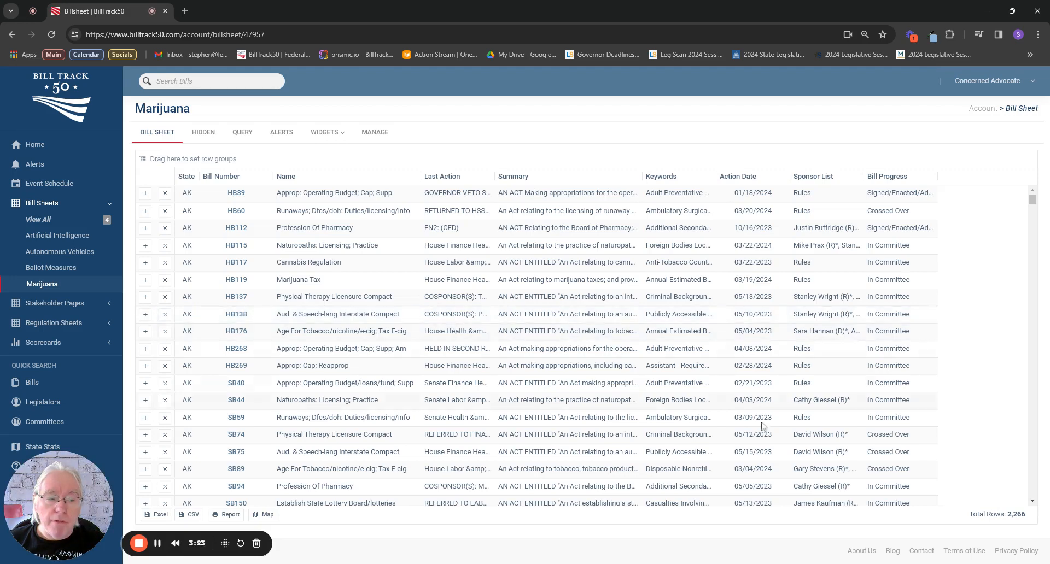
{"action": "scroll", "coordinate": [999, 438], "scroll_direction": "down", "scroll_amount": 1}
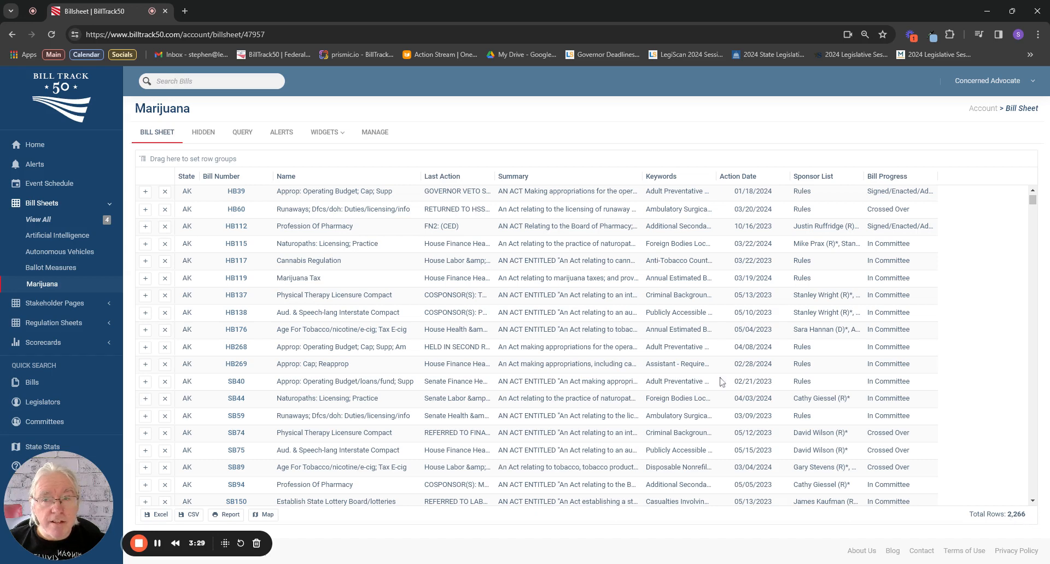
Reopen the query and add a "Text must contain near" condition with the terms "marijuana expungement".
{"action": "left_click", "coordinate": [247, 134]}
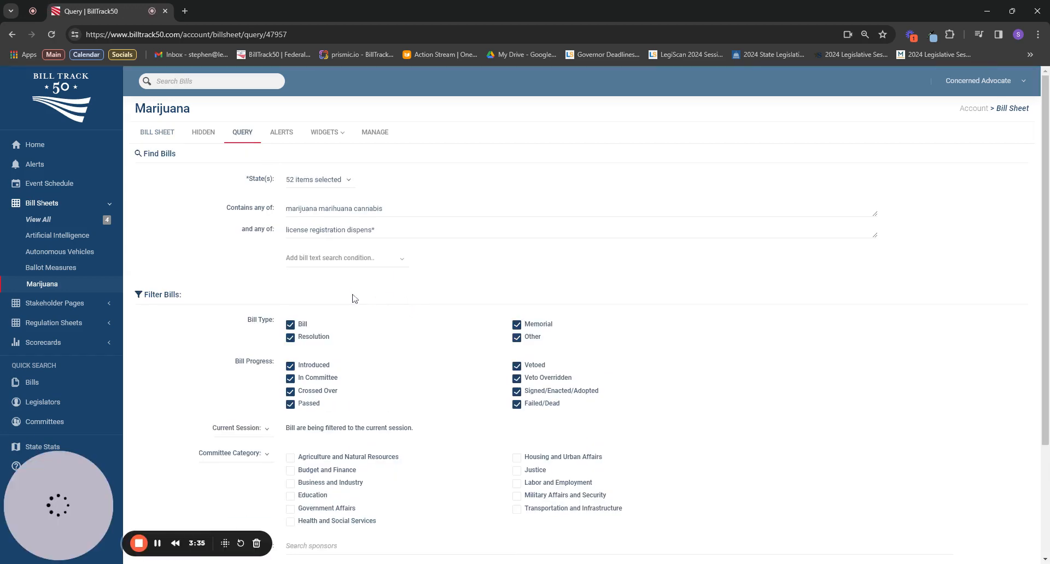
{"action": "left_click", "coordinate": [336, 265]}
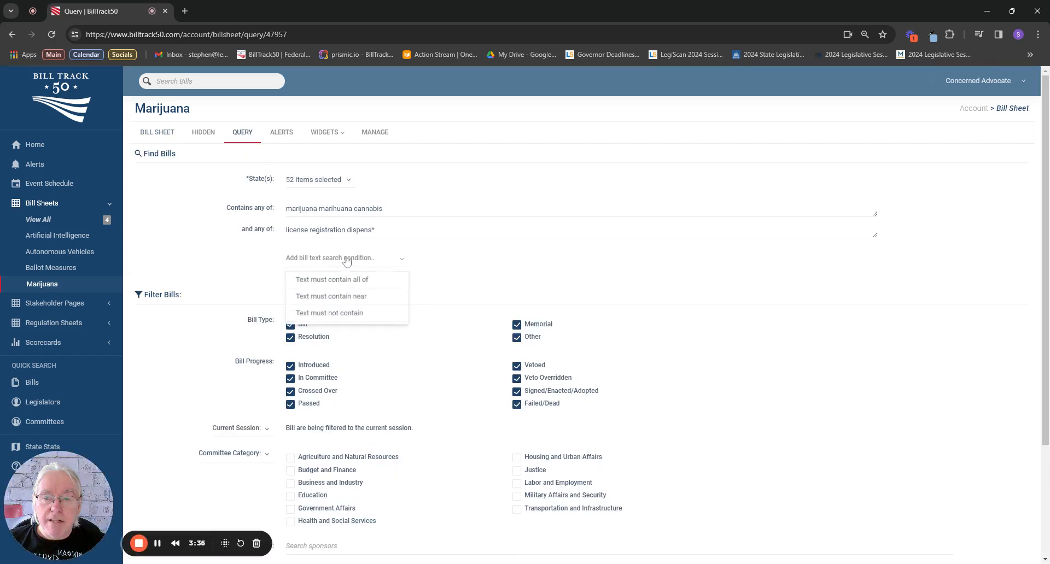
{"action": "left_click", "coordinate": [337, 297]}
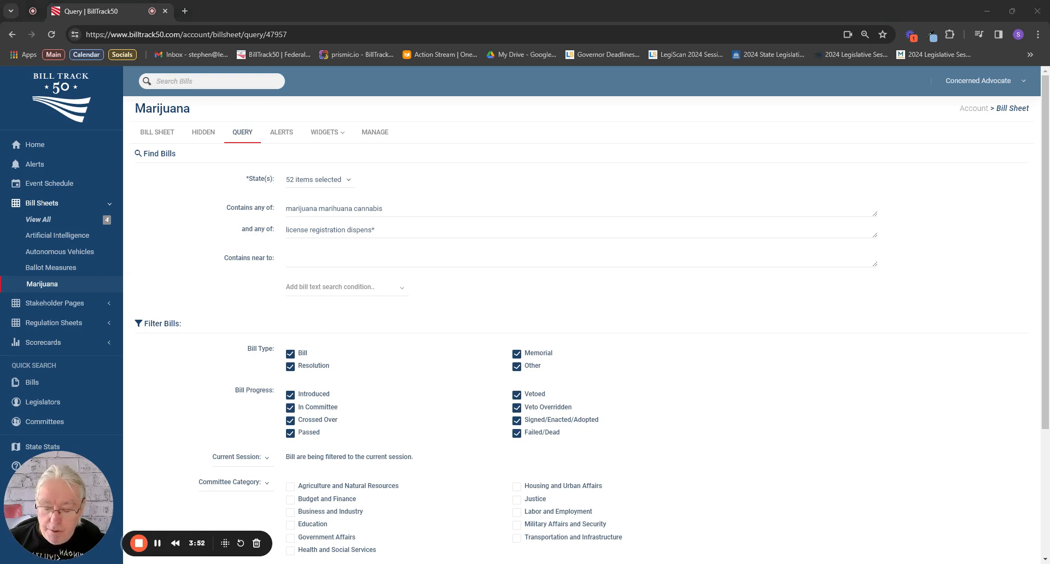
{"action": "left_click", "coordinate": [288, 259]}
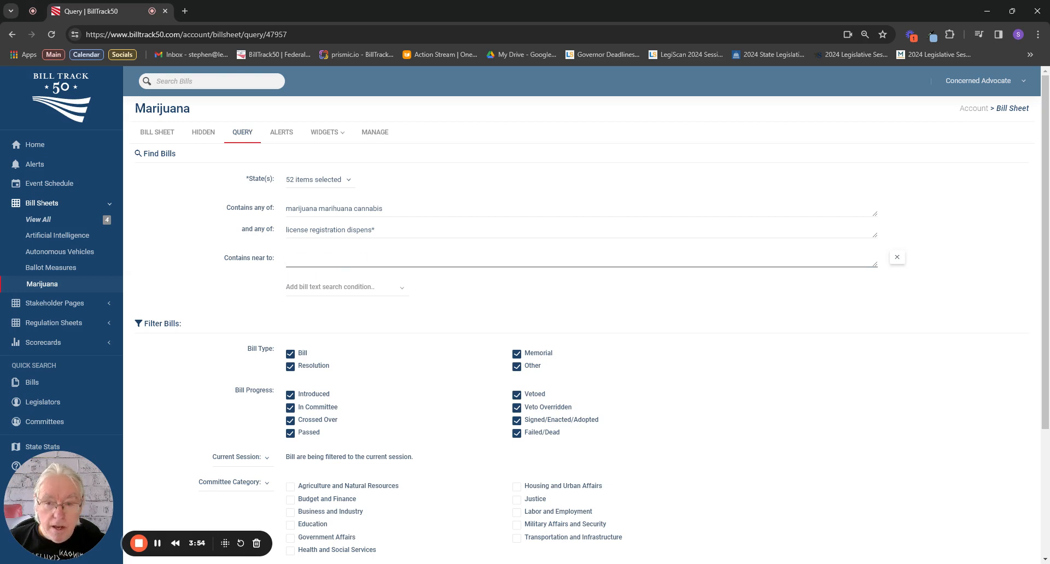
{"action": "type", "text": "marijuana expungement"}
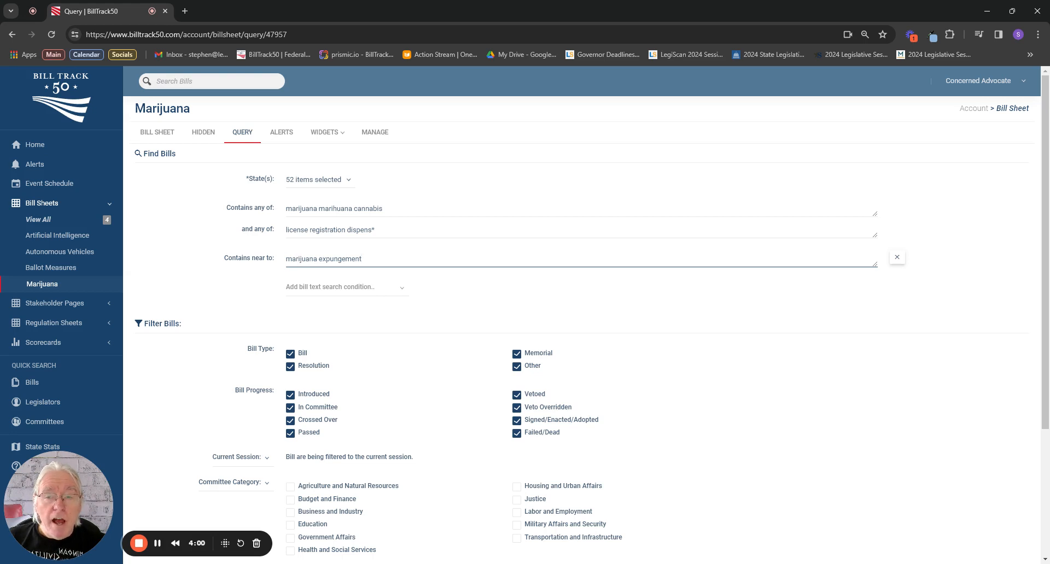
Add an alternative "near to" condition with the terms "marihuana expungement" and save the query.
{"action": "left_click", "coordinate": [336, 293]}
{"action": "left_click", "coordinate": [342, 331]}
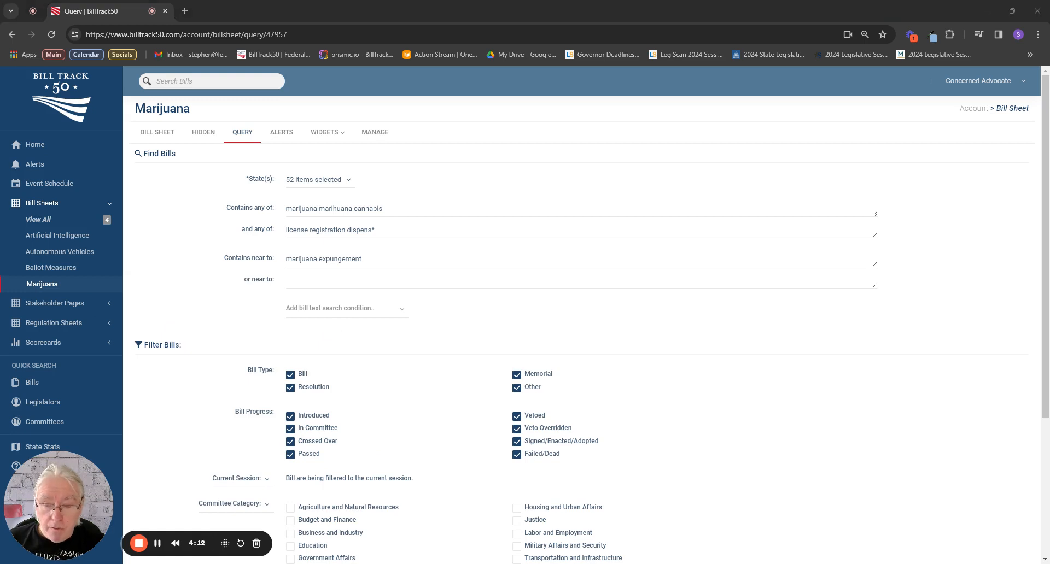
{"action": "left_click", "coordinate": [320, 280]}
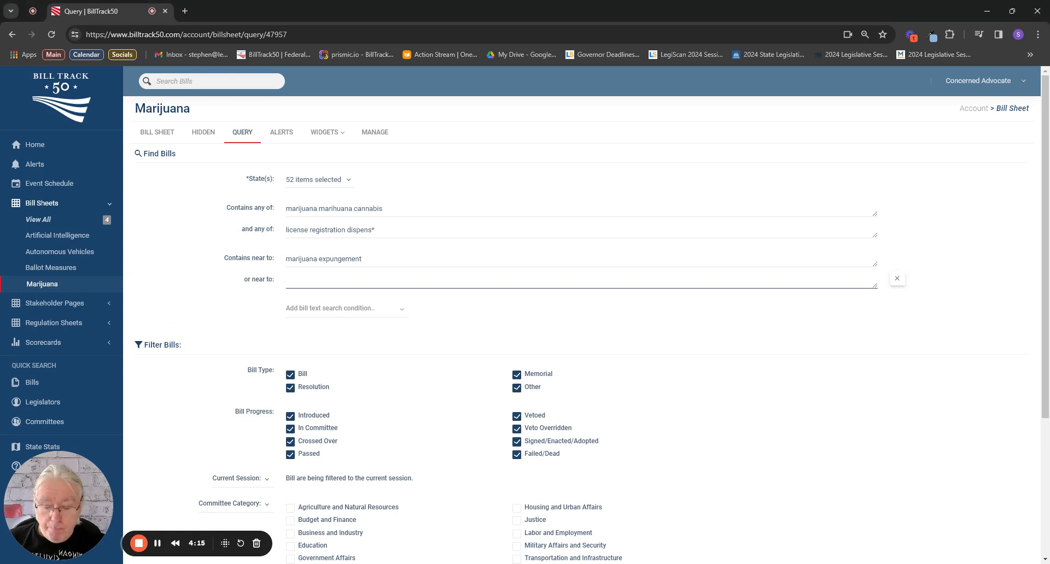
{"action": "type", "text": "marihuana expungement"}
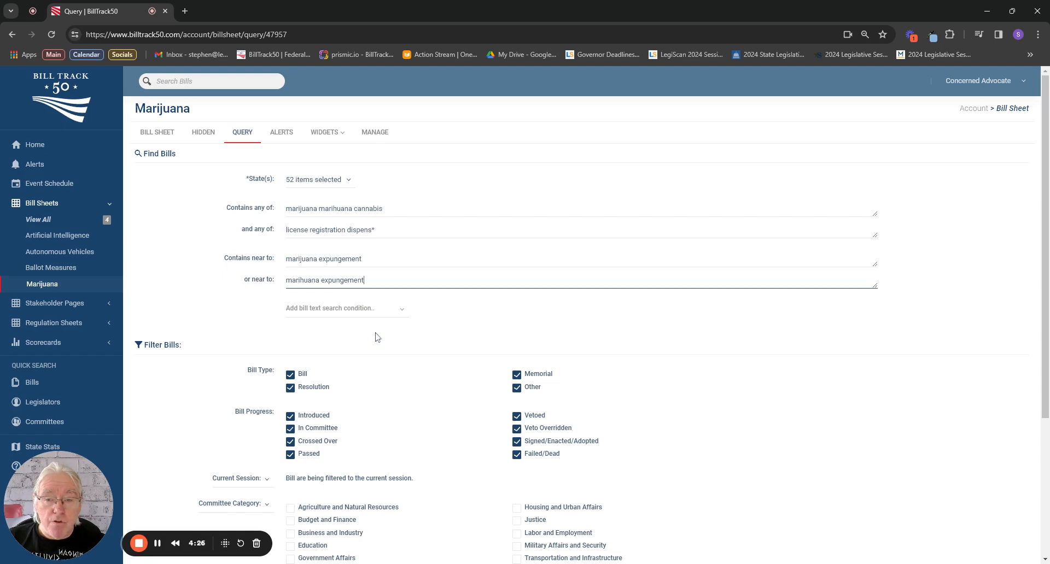
{"action": "scroll", "coordinate": [376, 337], "scroll_direction": "down", "scroll_amount": 4}
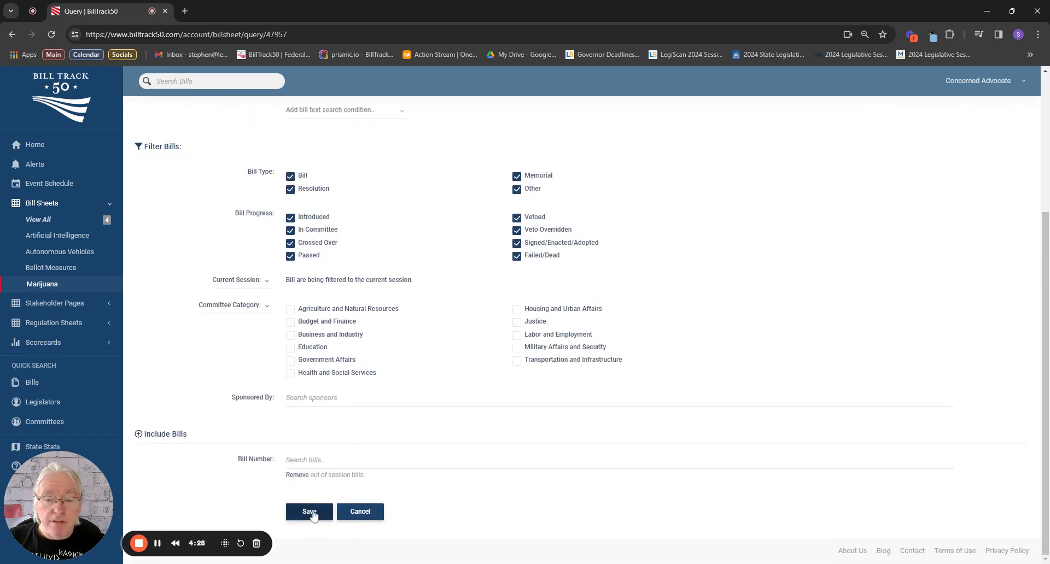
{"action": "left_click", "coordinate": [310, 513]}
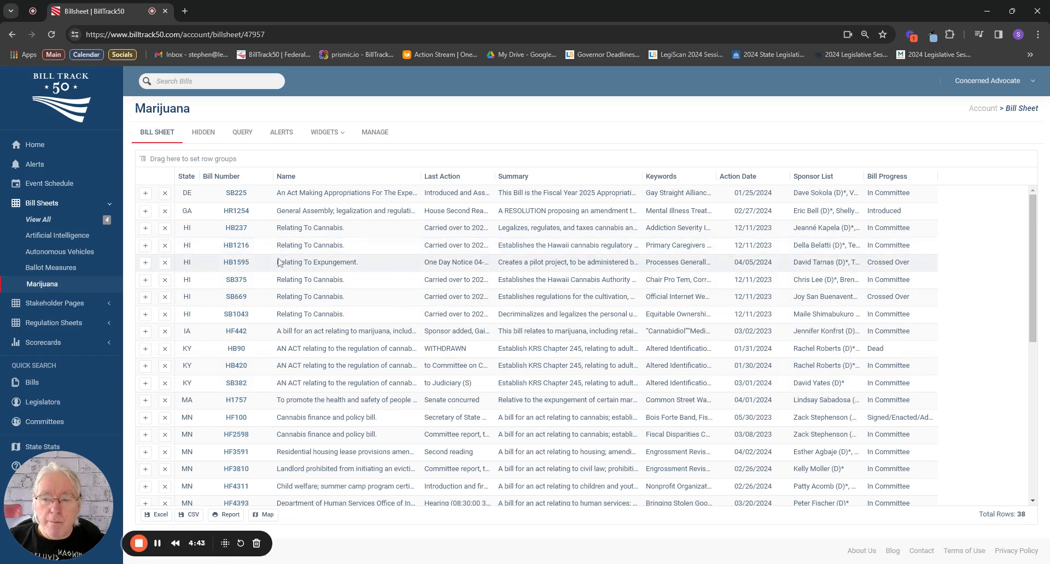
Open the Marijuana sheet's query and exclude the Resolution and Memorial bill types.
{"action": "left_click", "coordinate": [246, 138]}
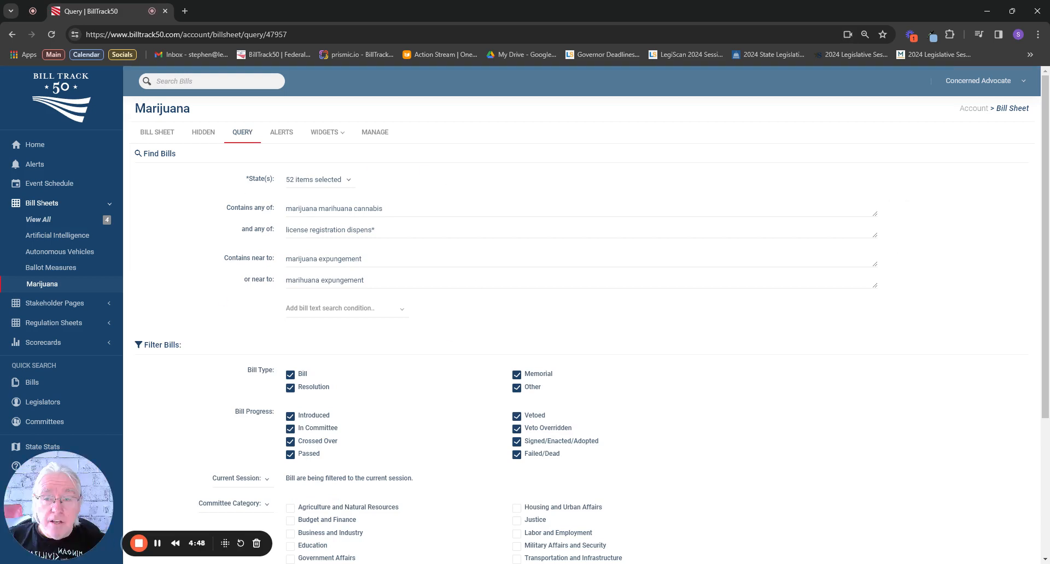
{"action": "scroll", "coordinate": [389, 318], "scroll_direction": "down", "scroll_amount": 2}
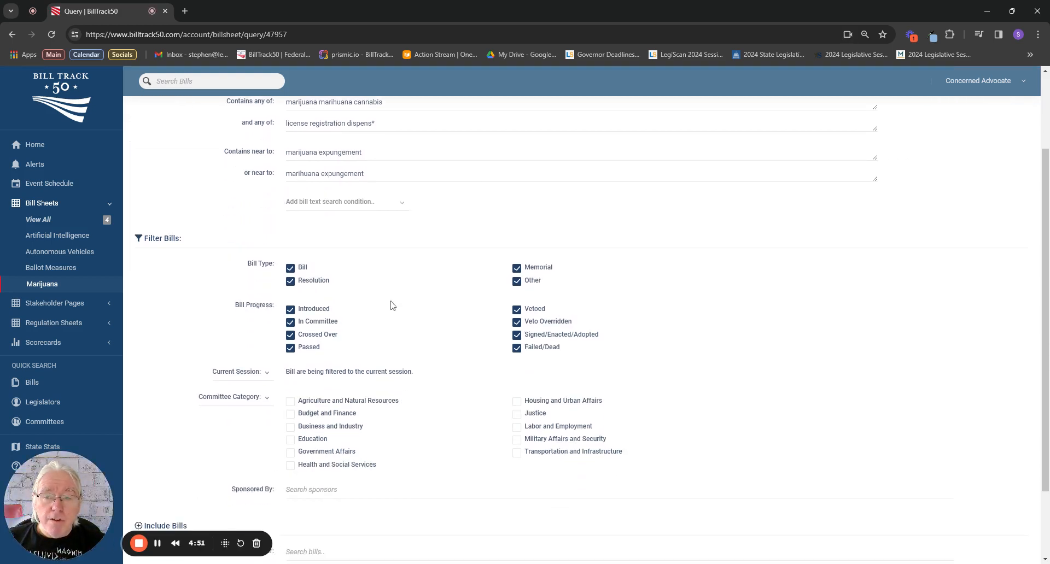
{"action": "scroll", "coordinate": [391, 306], "scroll_direction": "down", "scroll_amount": 1}
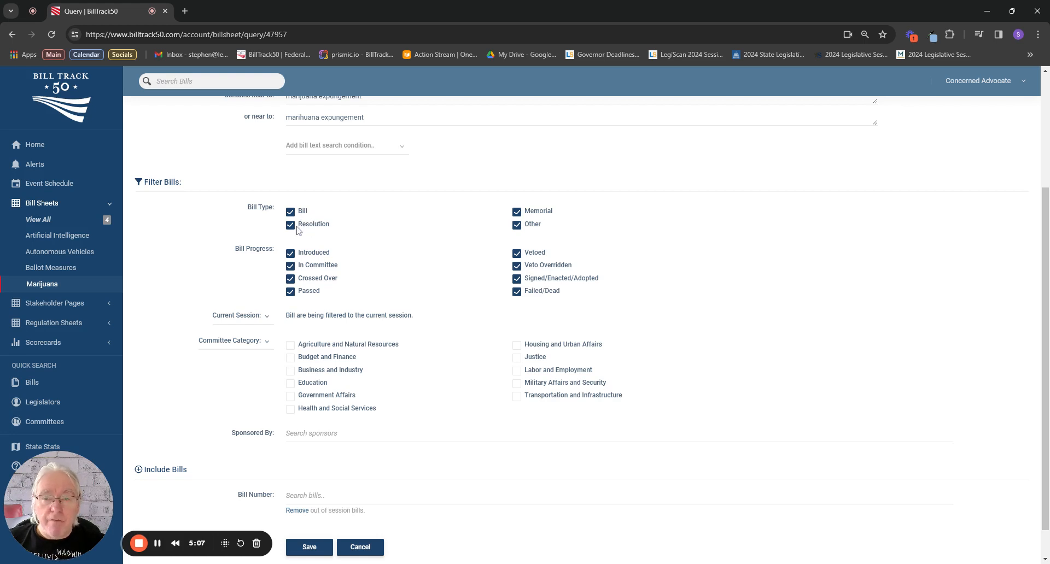
{"action": "left_click", "coordinate": [291, 225]}
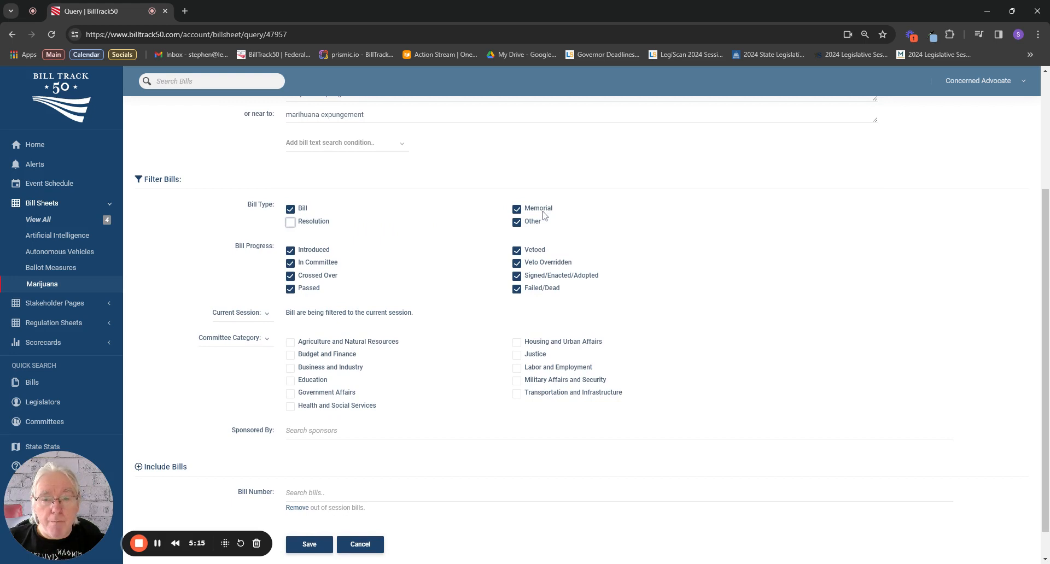
{"action": "left_click", "coordinate": [517, 209]}
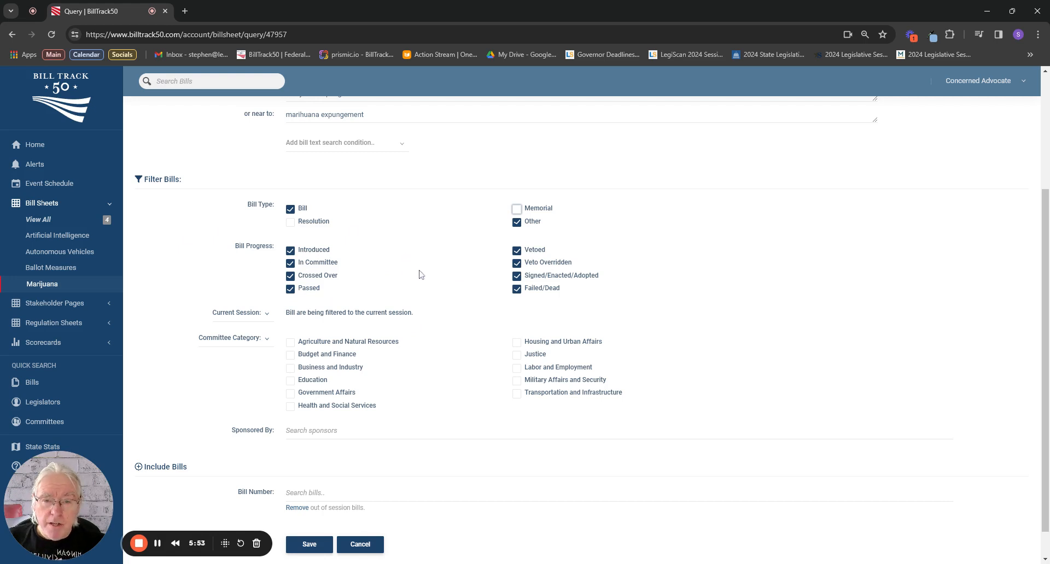
Try filtering the query by Session Years with the 2011 to 2025 range, and return the filter to Current Session.
{"action": "scroll", "coordinate": [420, 274], "scroll_direction": "down", "scroll_amount": 1}
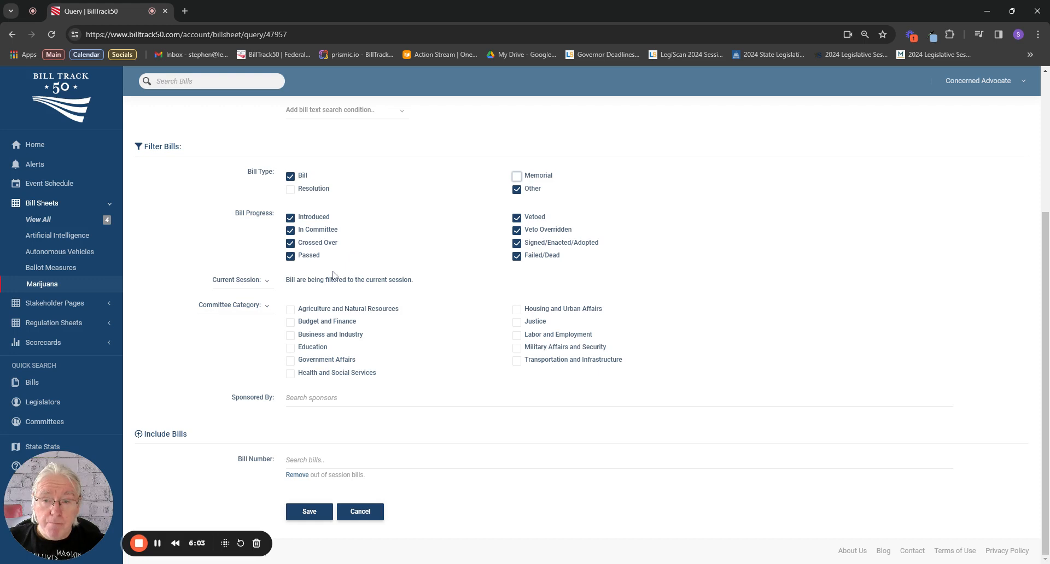
{"action": "left_click", "coordinate": [258, 285]}
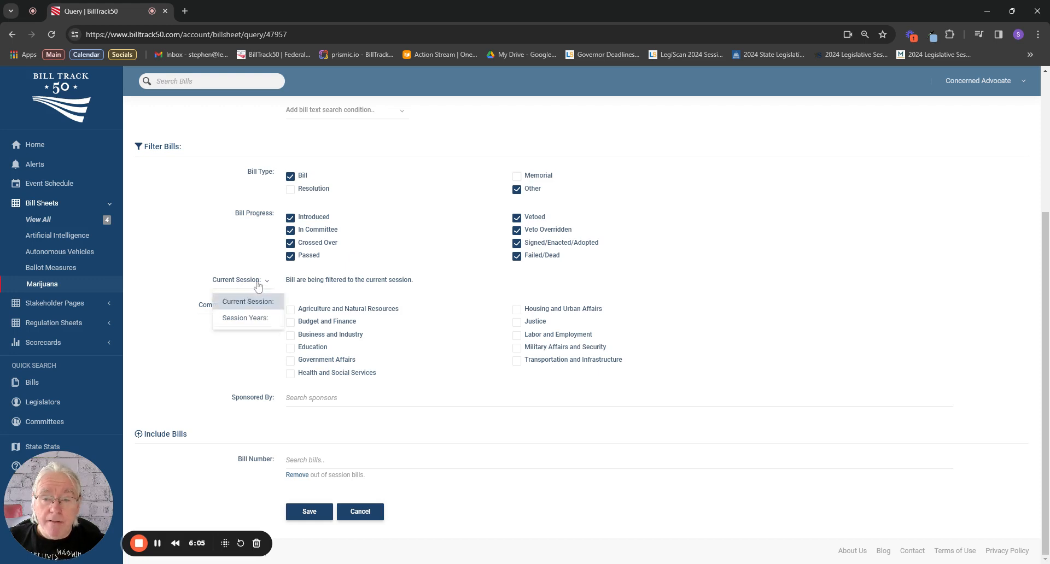
{"action": "left_click", "coordinate": [257, 319]}
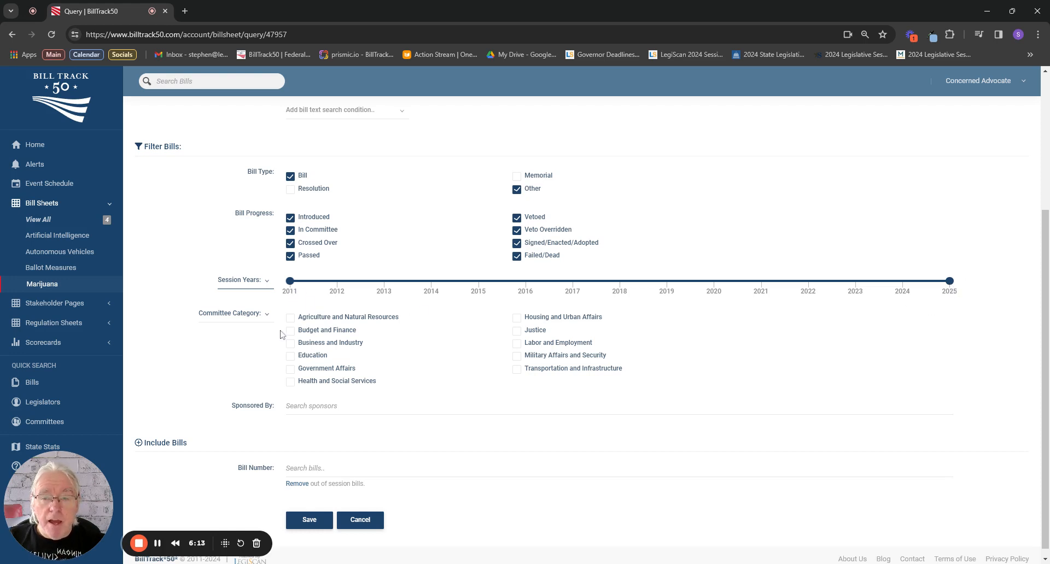
{"action": "mouse_move", "coordinate": [290, 281]}
{"action": "left_mouse_down"}
{"action": "mouse_move", "coordinate": [521, 291]}
{"action": "mouse_move", "coordinate": [290, 283]}
{"action": "left_mouse_up"}
{"action": "mouse_move", "coordinate": [950, 282]}
{"action": "left_mouse_down"}
{"action": "mouse_move", "coordinate": [641, 288]}
{"action": "mouse_move", "coordinate": [949, 282]}
{"action": "left_mouse_up"}
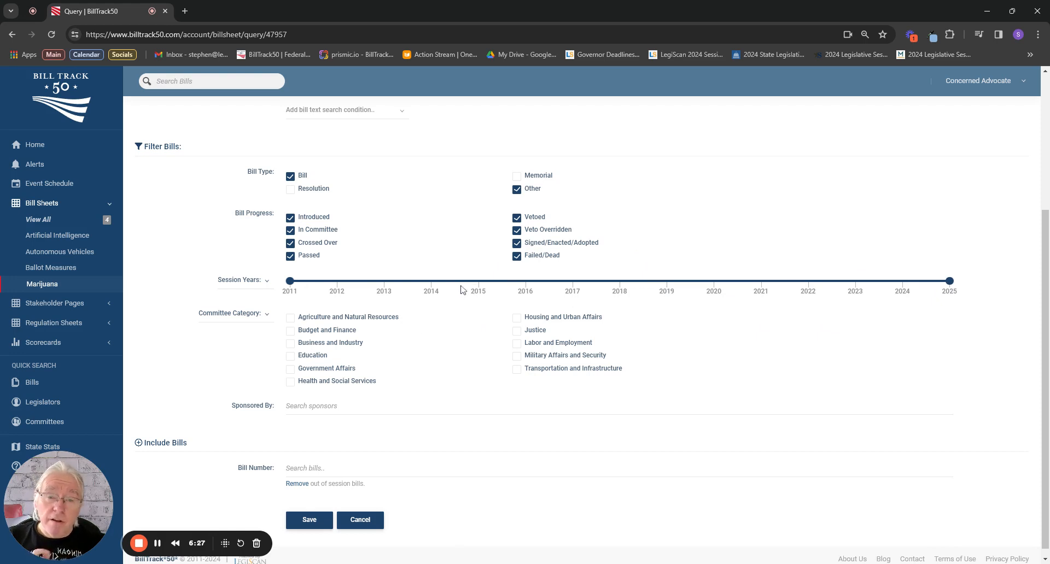
{"action": "left_click", "coordinate": [255, 281]}
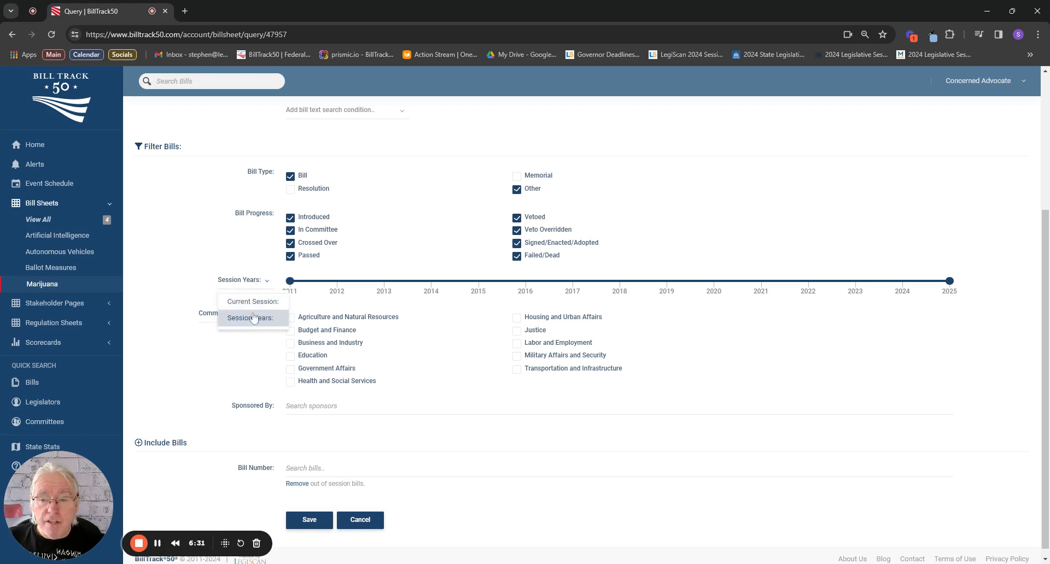
{"action": "left_click", "coordinate": [253, 302]}
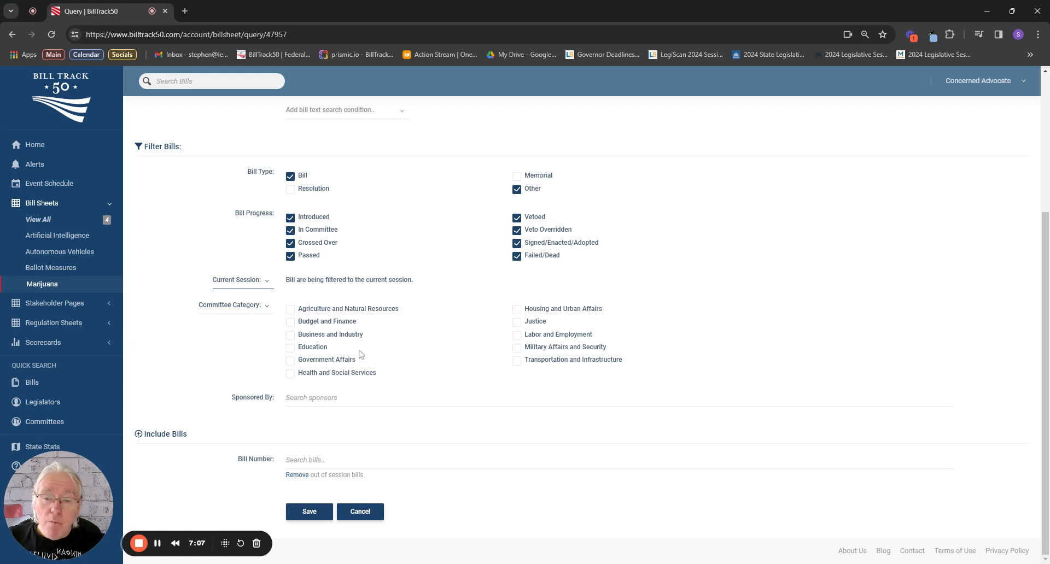
Restrict the query to the Health and Social Services committee category and save it.
{"action": "left_click", "coordinate": [292, 375]}
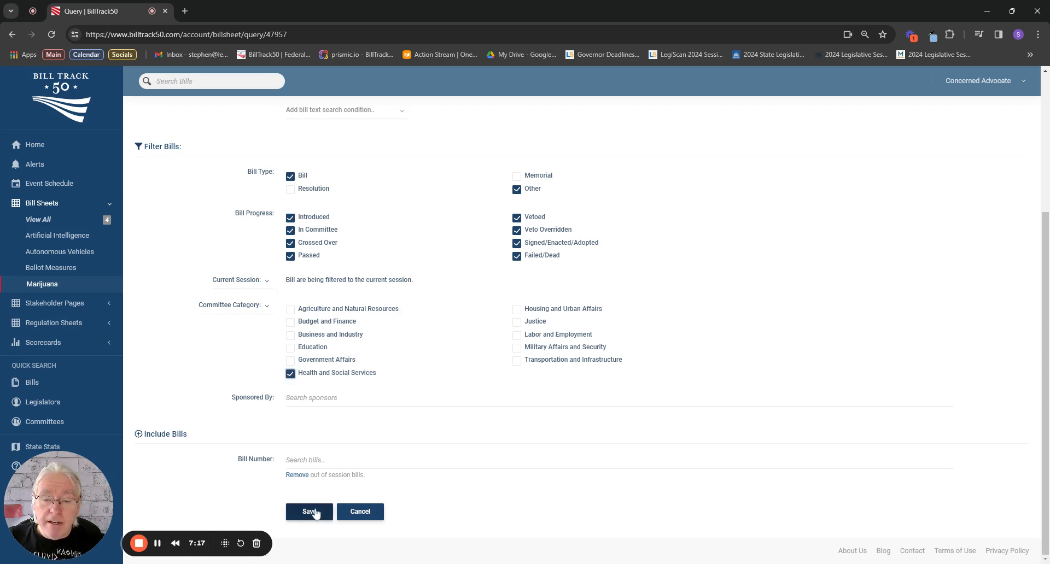
{"action": "left_click", "coordinate": [315, 512]}
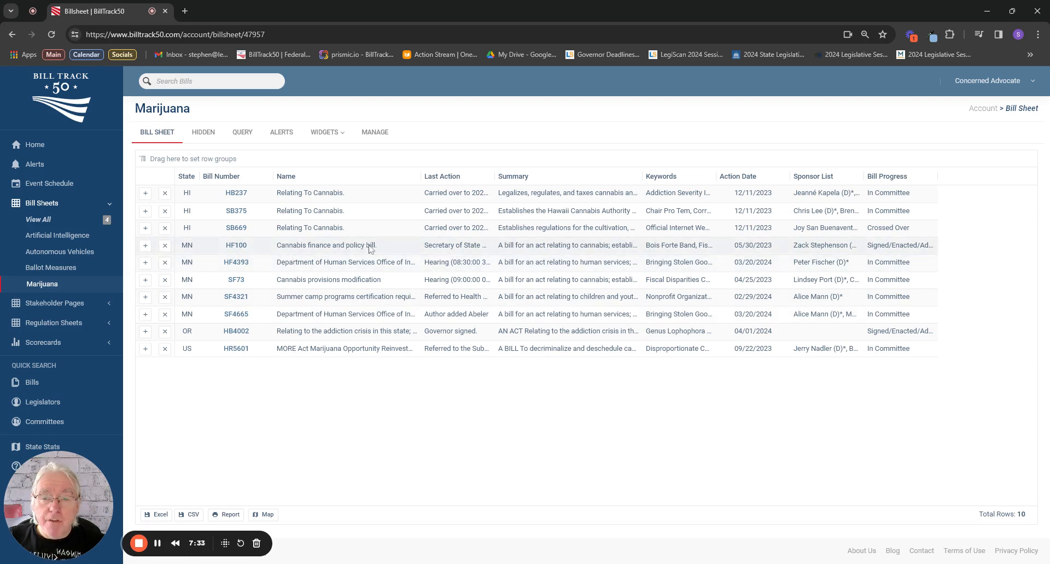
Reopen the query, replace the Health and Social Services committee category with Business and Industry, and save it.
{"action": "left_click", "coordinate": [245, 141]}
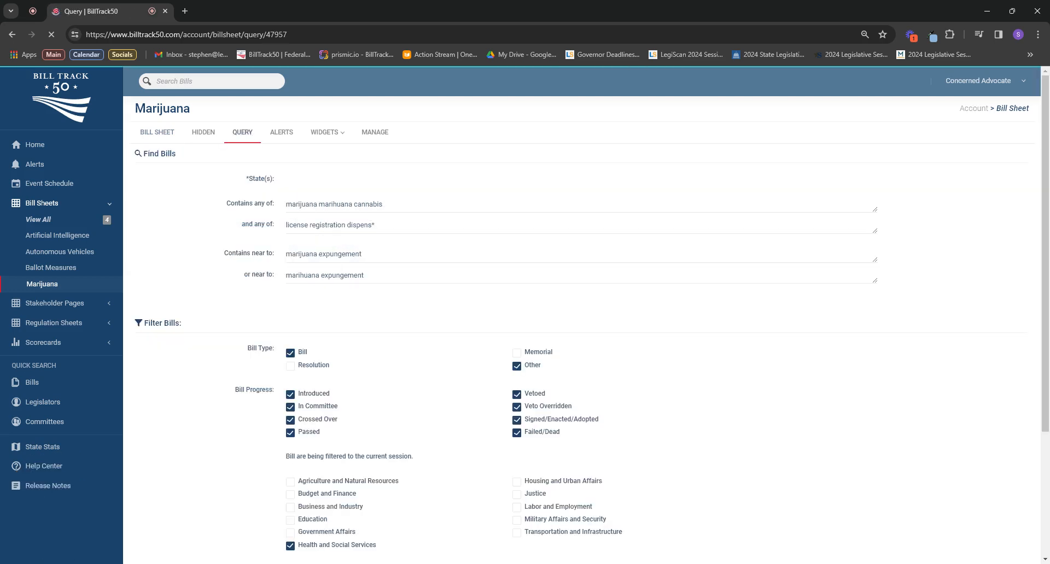
{"action": "scroll", "coordinate": [389, 394], "scroll_direction": "down", "scroll_amount": 4}
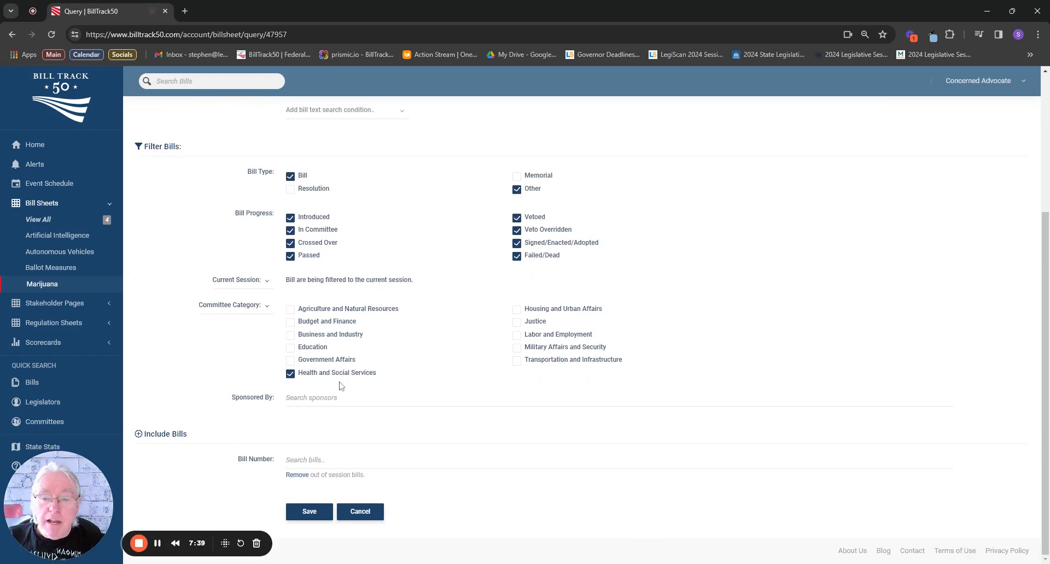
{"action": "left_click", "coordinate": [291, 374]}
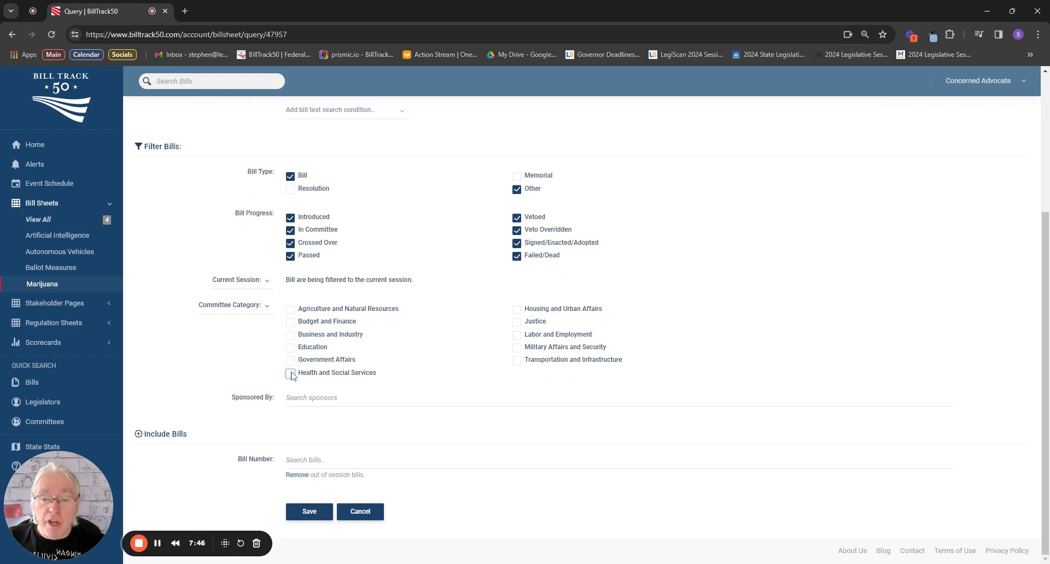
{"action": "left_click", "coordinate": [291, 336]}
{"action": "left_click", "coordinate": [311, 513]}
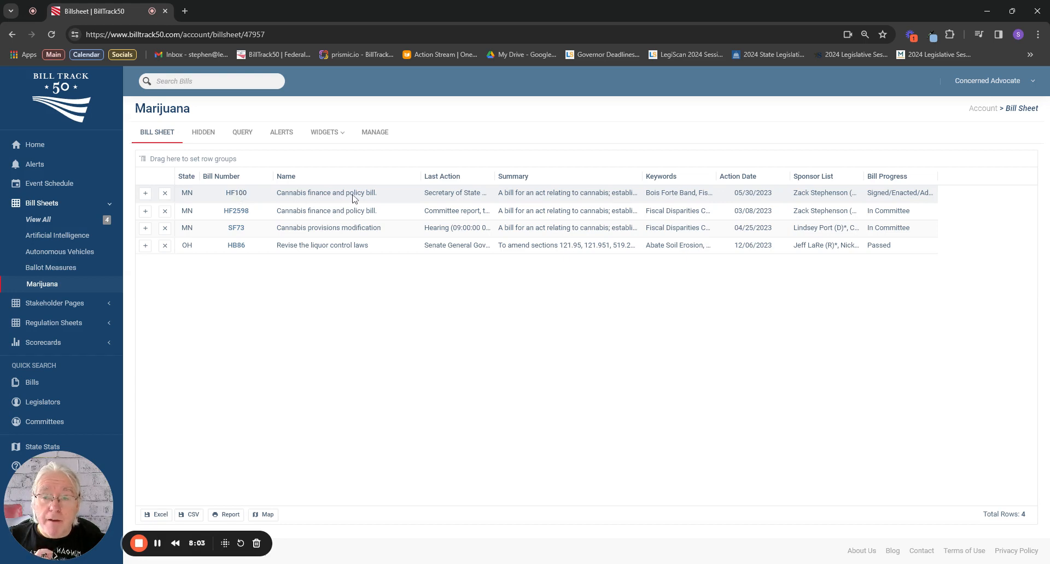
Open the details of bill MN HF100, review the committees it was referred to, and return to the Marijuana bill sheet.
{"action": "left_click", "coordinate": [236, 194]}
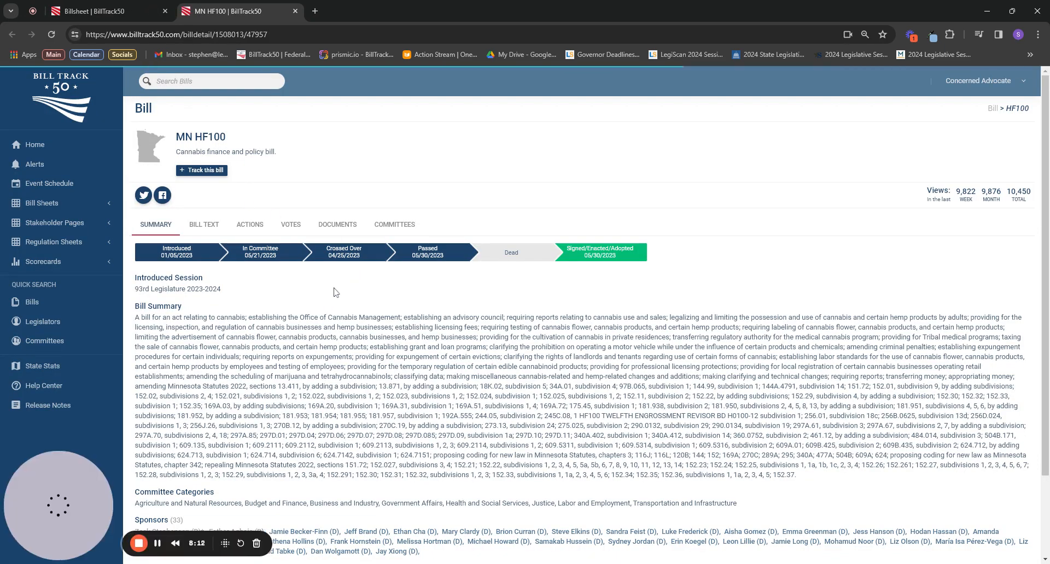
{"action": "left_click", "coordinate": [396, 228]}
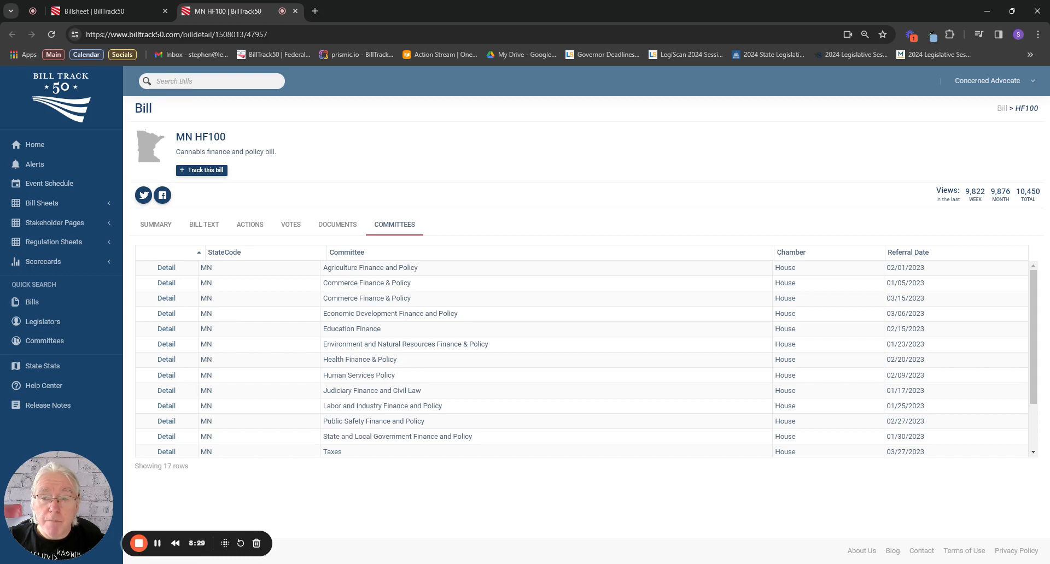
{"action": "left_click", "coordinate": [109, 12]}
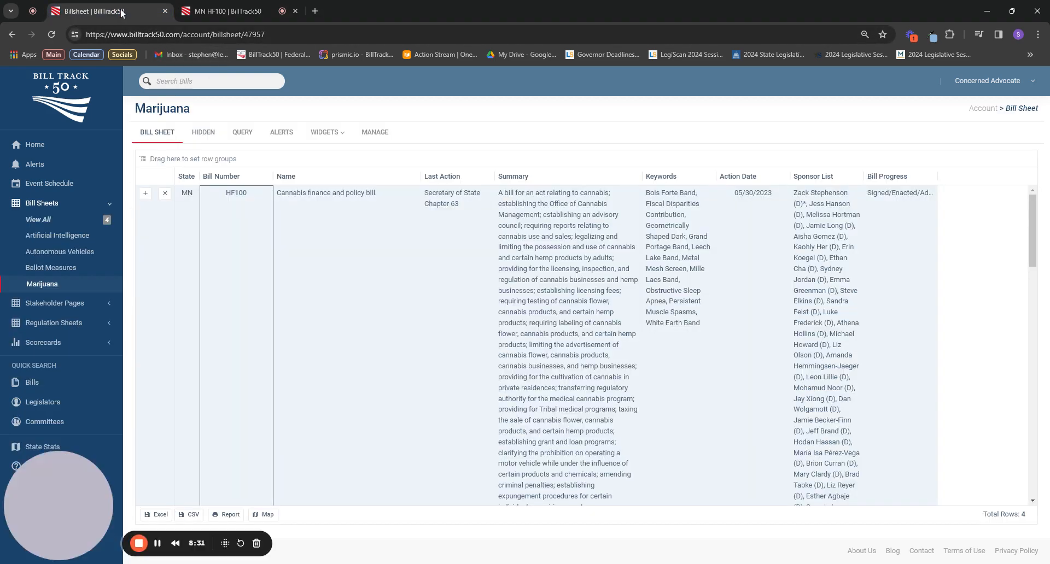
Reopen the query and search the sponsor filter by a first name, without choosing a sponsor.
{"action": "left_click", "coordinate": [244, 136]}
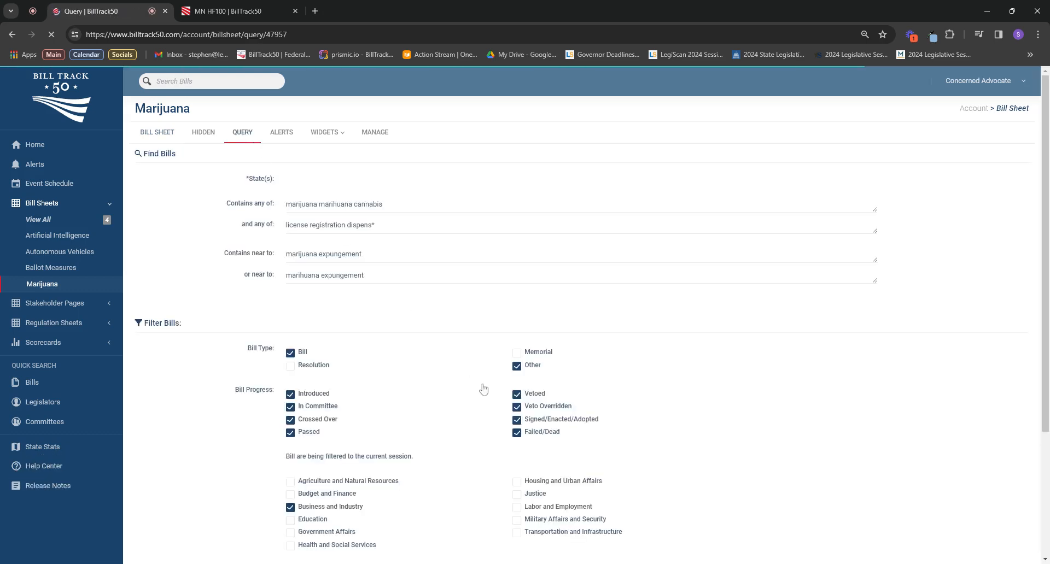
{"action": "scroll", "coordinate": [482, 389], "scroll_direction": "down", "scroll_amount": 2}
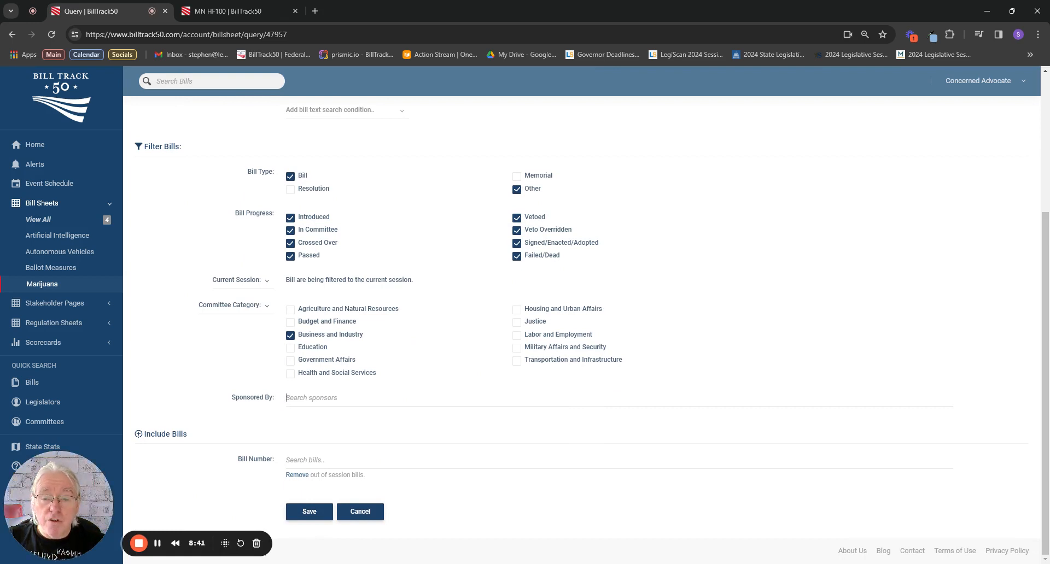
{"action": "left_click", "coordinate": [286, 398]}
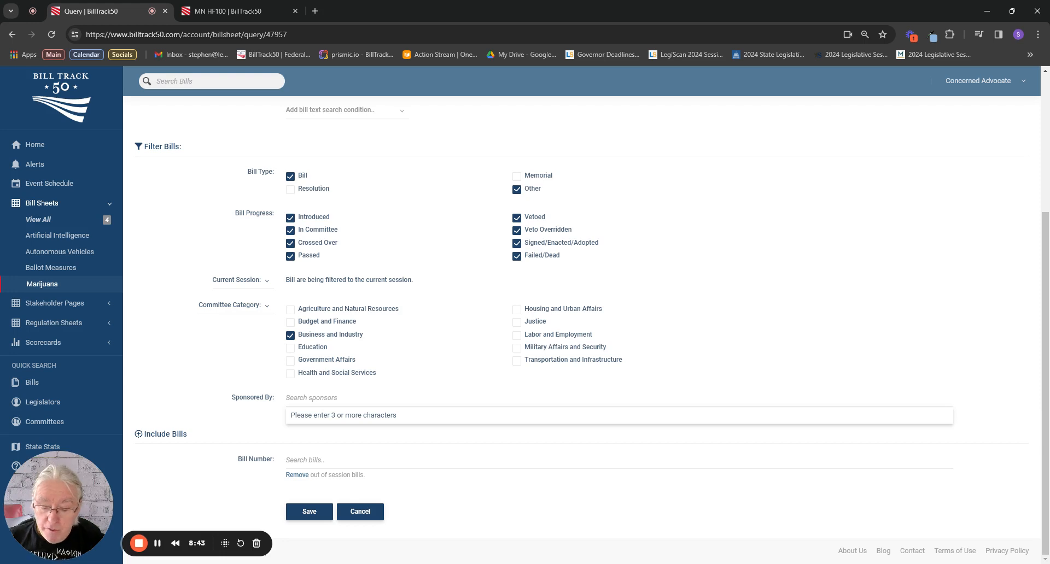
{"action": "type", "text": "john"}
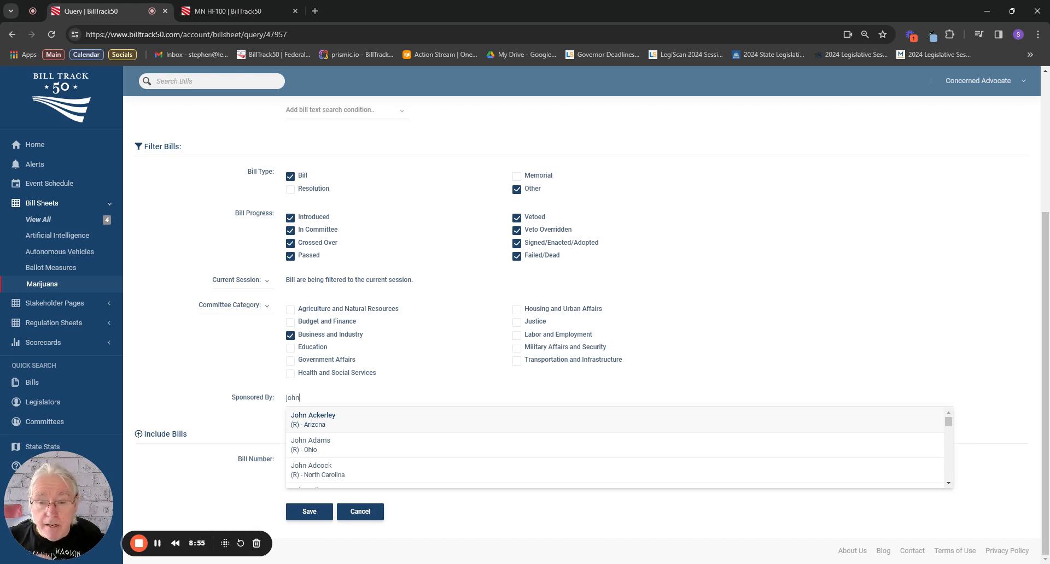
{"action": "left_click", "coordinate": [254, 354]}
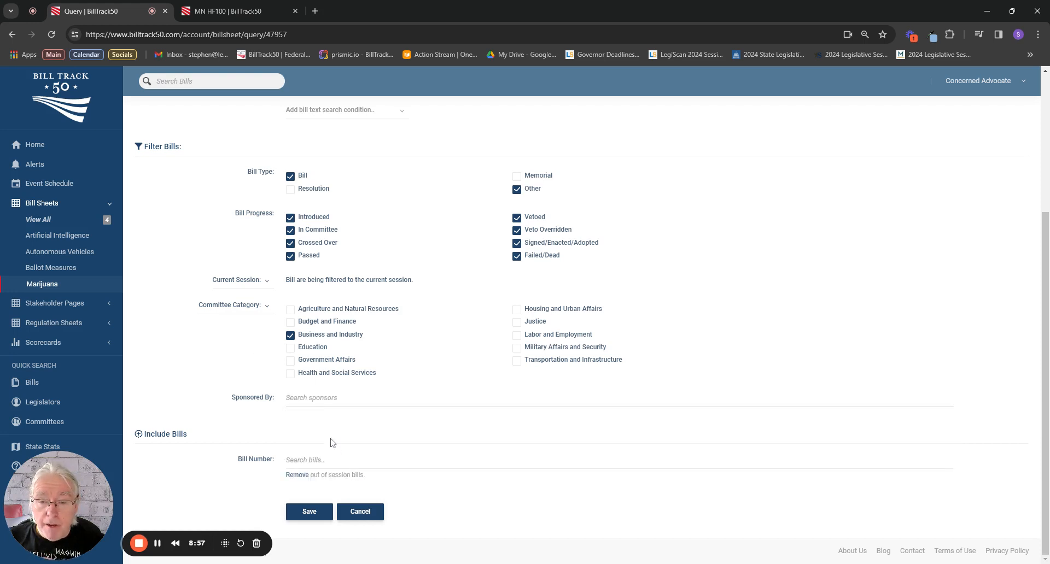
Search for bills to include with "mn hf", leave the selection empty and save the query.
{"action": "left_click", "coordinate": [321, 460]}
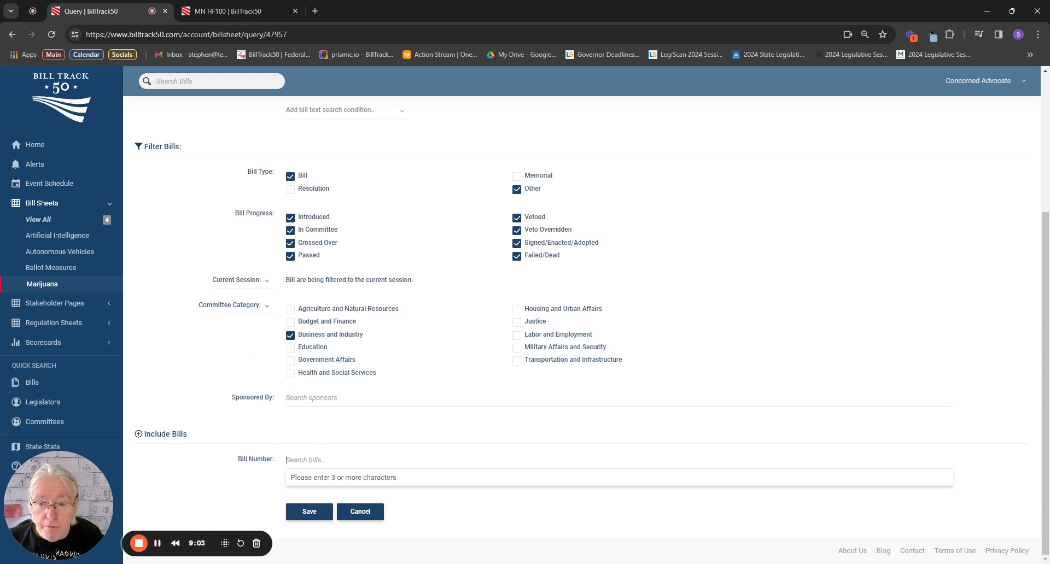
{"action": "type", "text": "mn"}
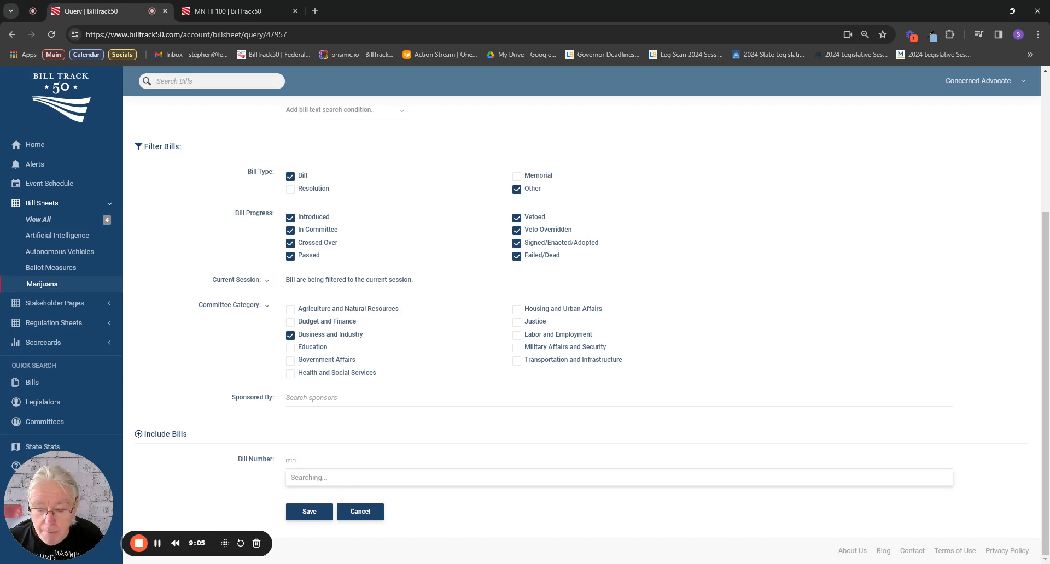
{"action": "type", "text": " hf"}
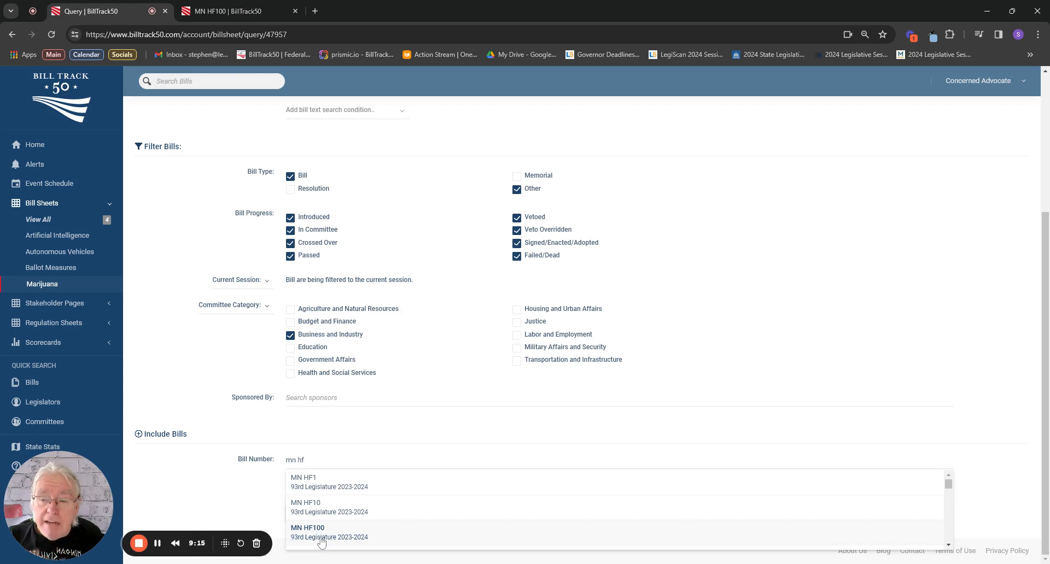
{"action": "left_click", "coordinate": [305, 432]}
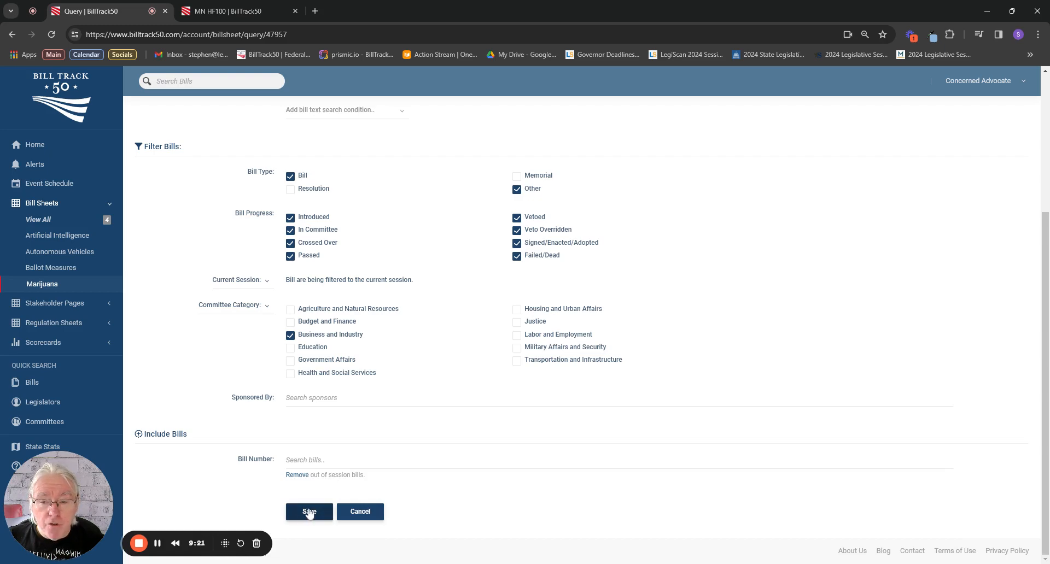
{"action": "left_click", "coordinate": [309, 512]}
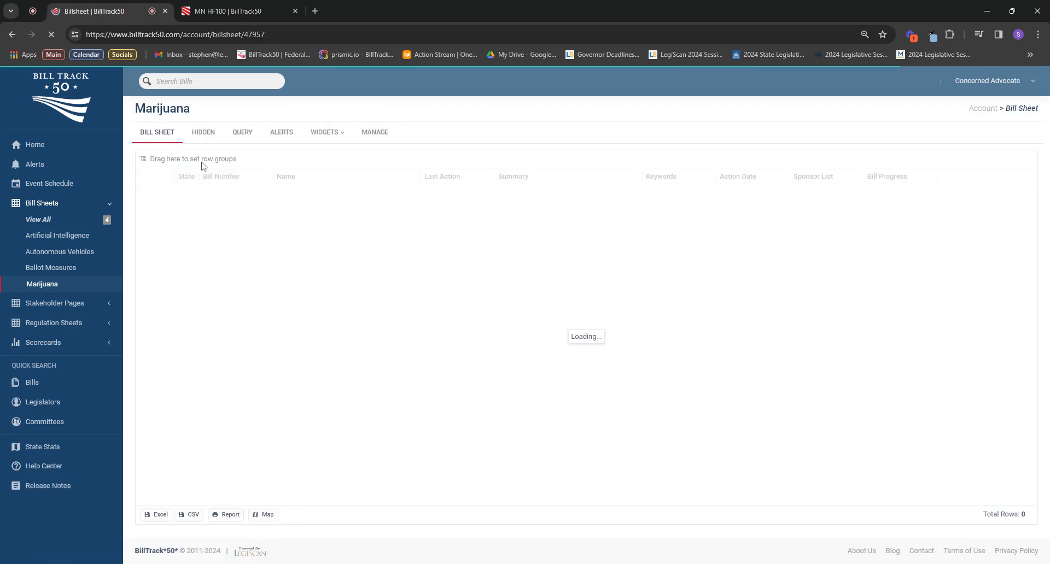